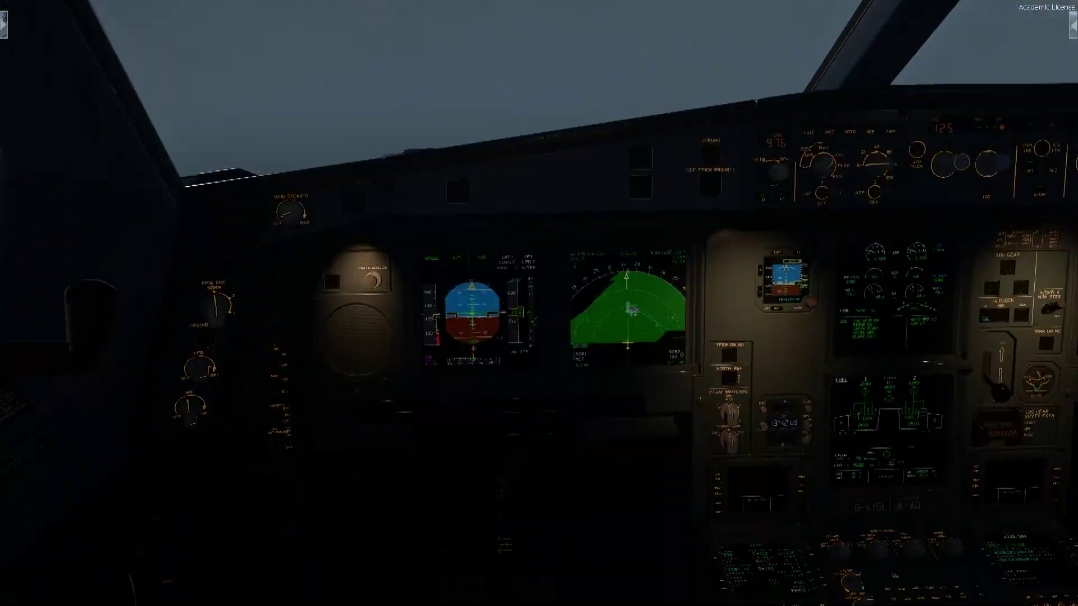
- Look through the EGCC.pdf chart document on the cockpit tablet
scroll(185, 466, up, 5)
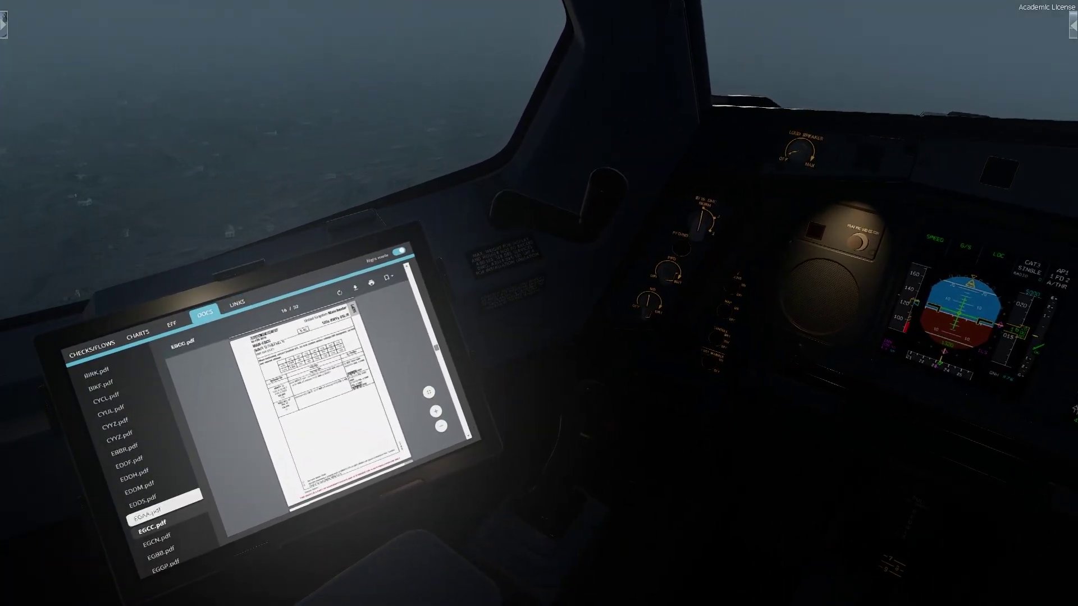
scroll(320, 404, down, 1)
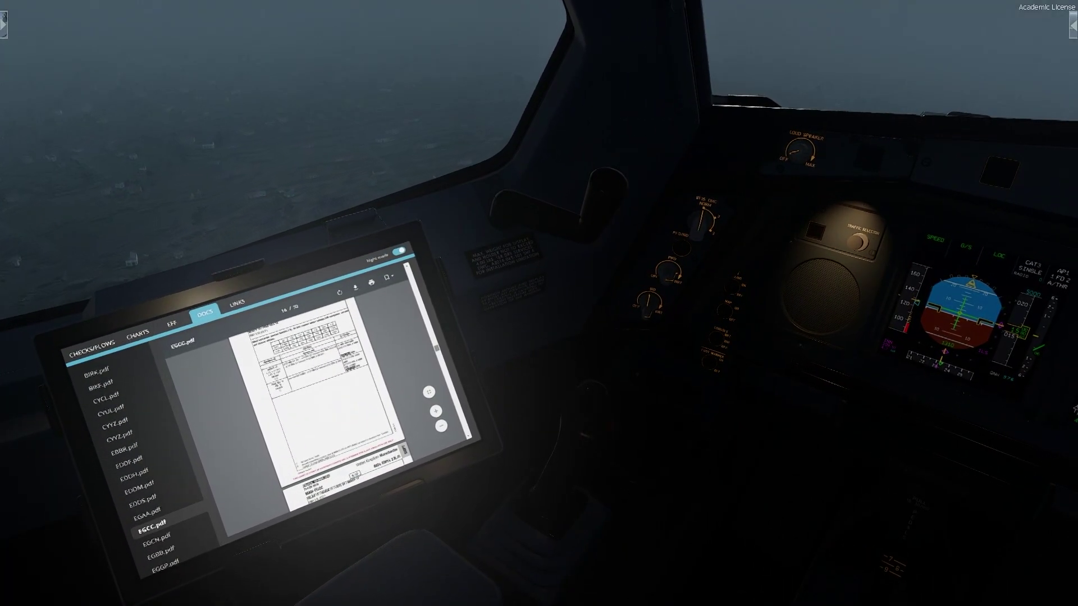
scroll(320, 404, up, 3)
scroll(320, 415, up, 10)
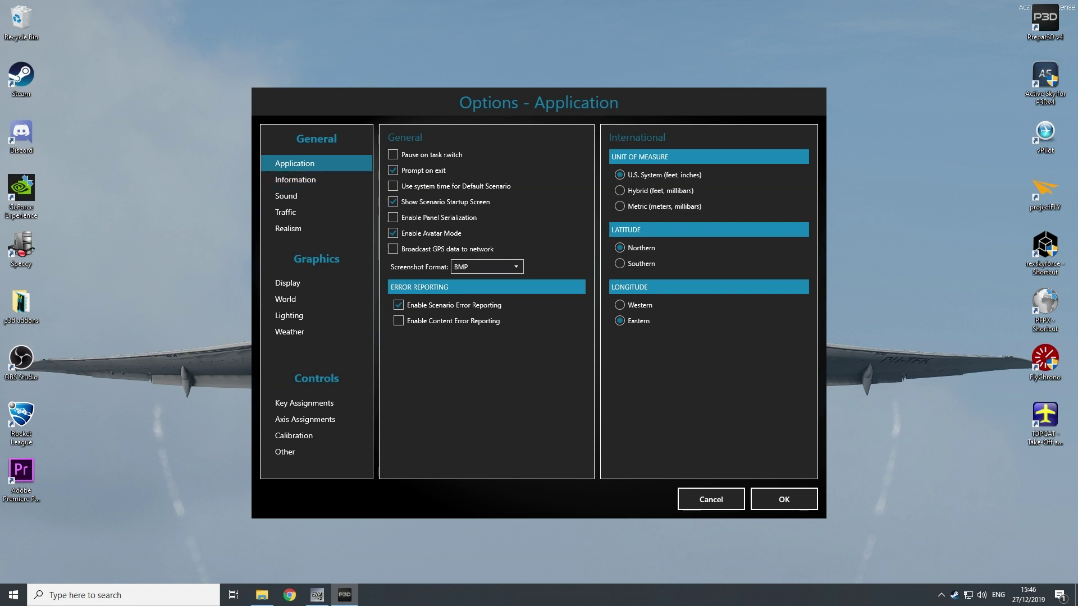
- Review the Information, Sound, Traffic and Realism pages of the simulator's general options
click(296, 180)
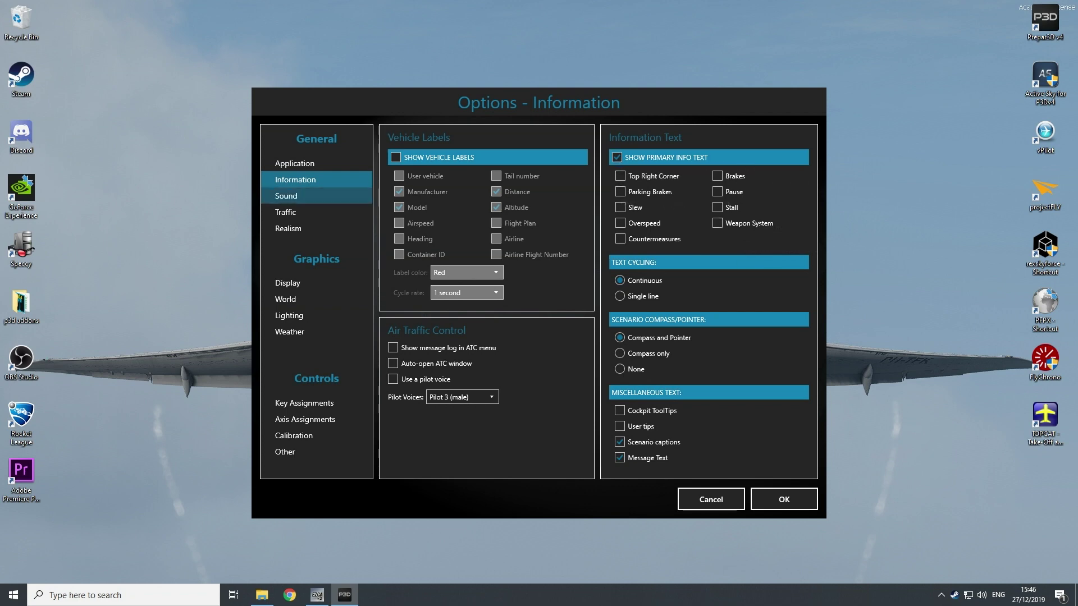
click(298, 196)
click(297, 212)
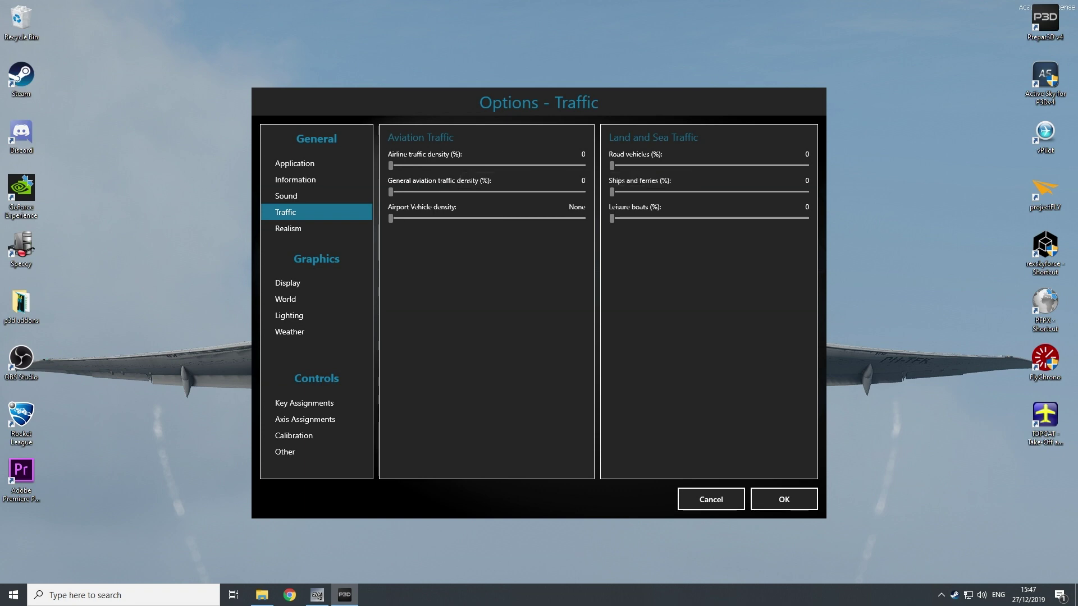
click(289, 228)
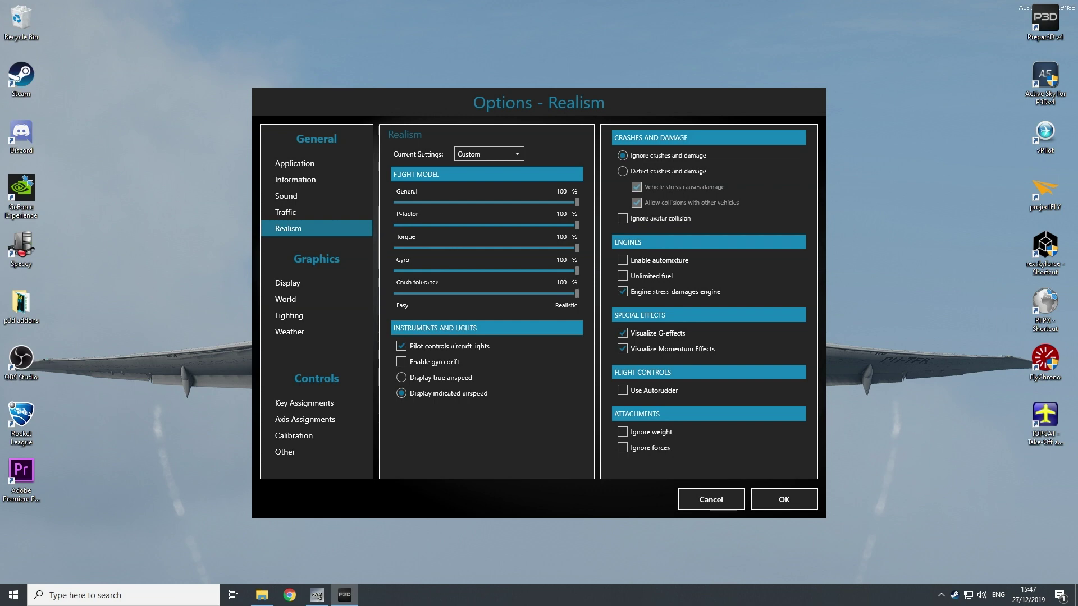
- Check the FXAA, anti-aliasing and texture filtering choices in the Display graphics options
click(288, 283)
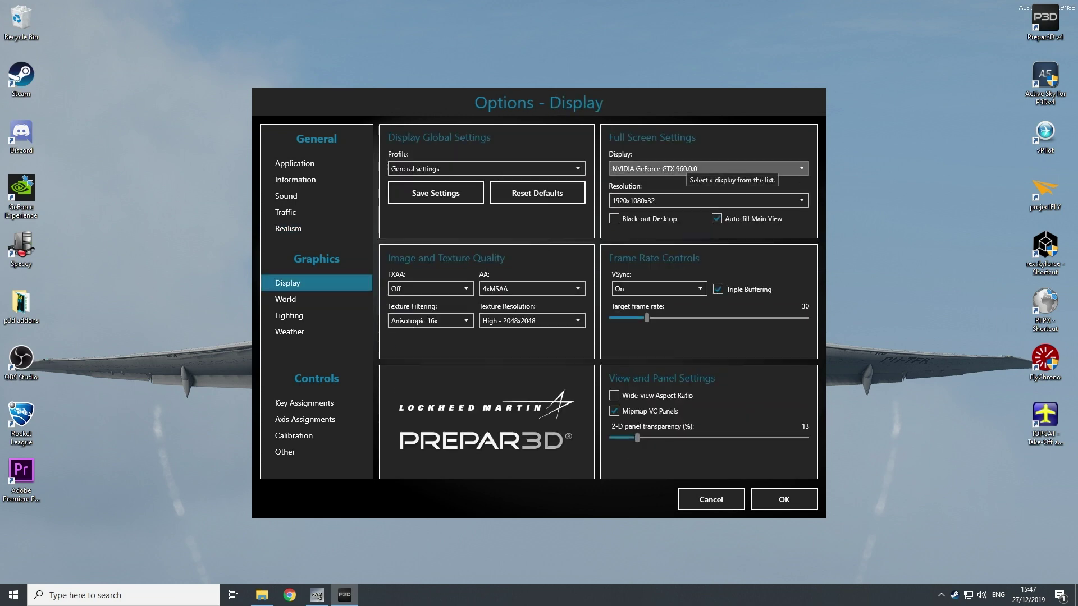
click(429, 288)
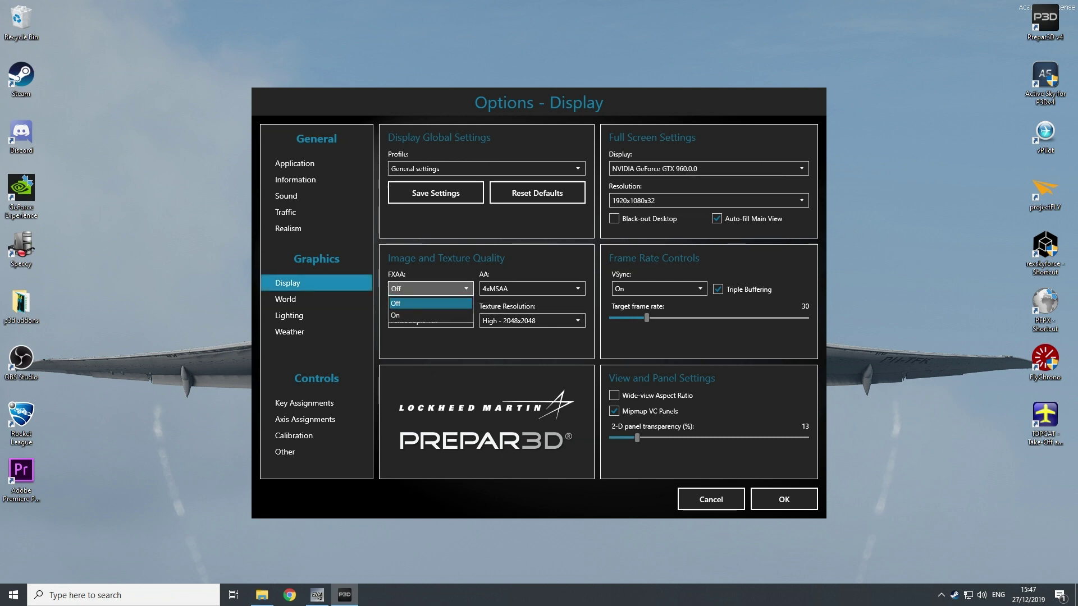
click(429, 303)
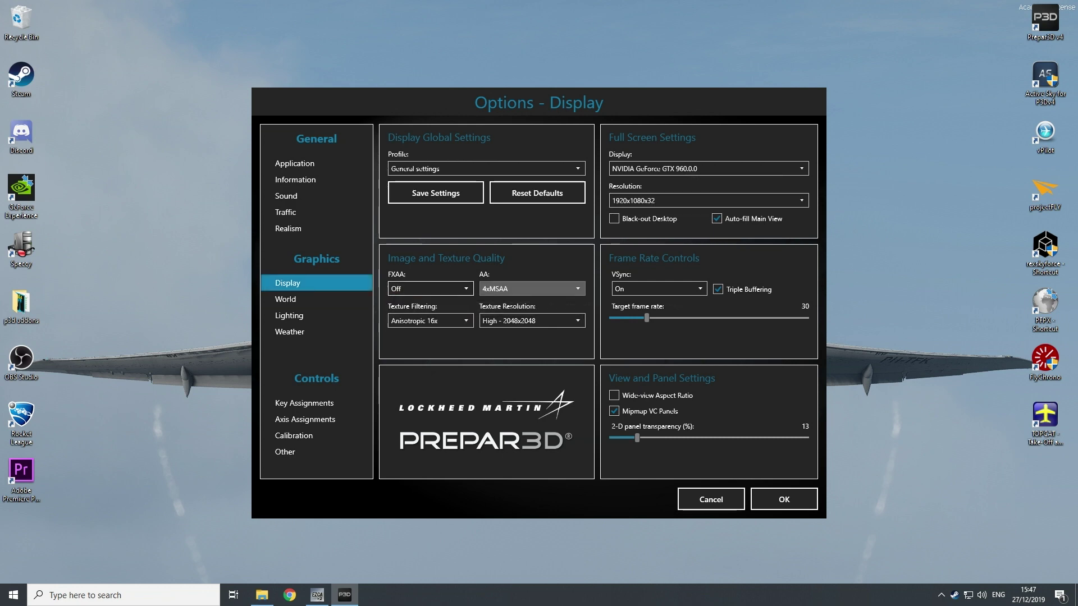
click(508, 288)
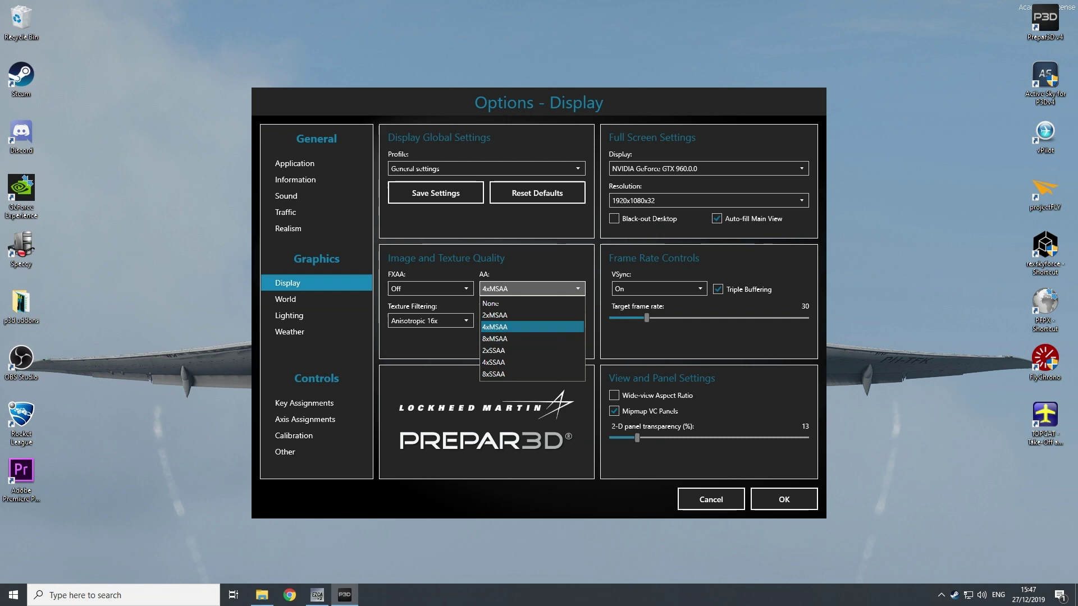
click(508, 326)
click(430, 321)
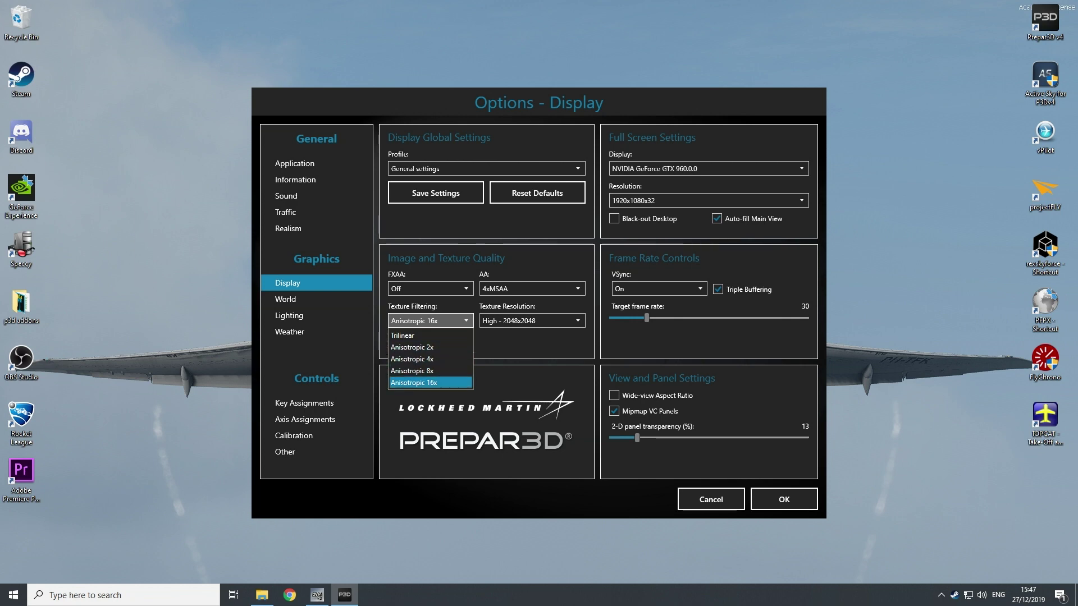
click(430, 383)
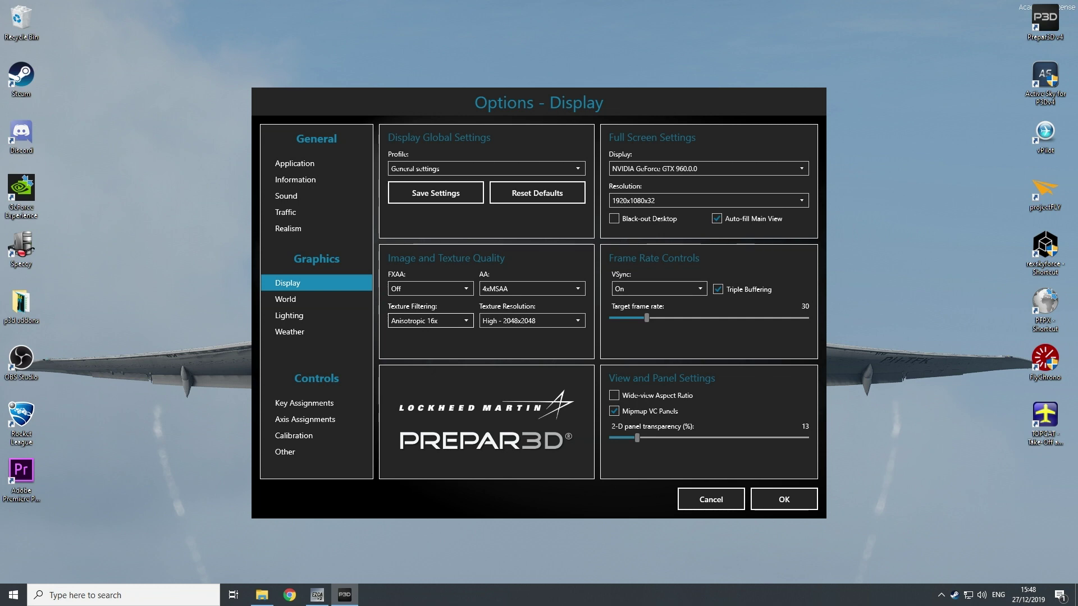
- Review the World, Lighting and Weather graphics options, and leave the options without saving
click(286, 300)
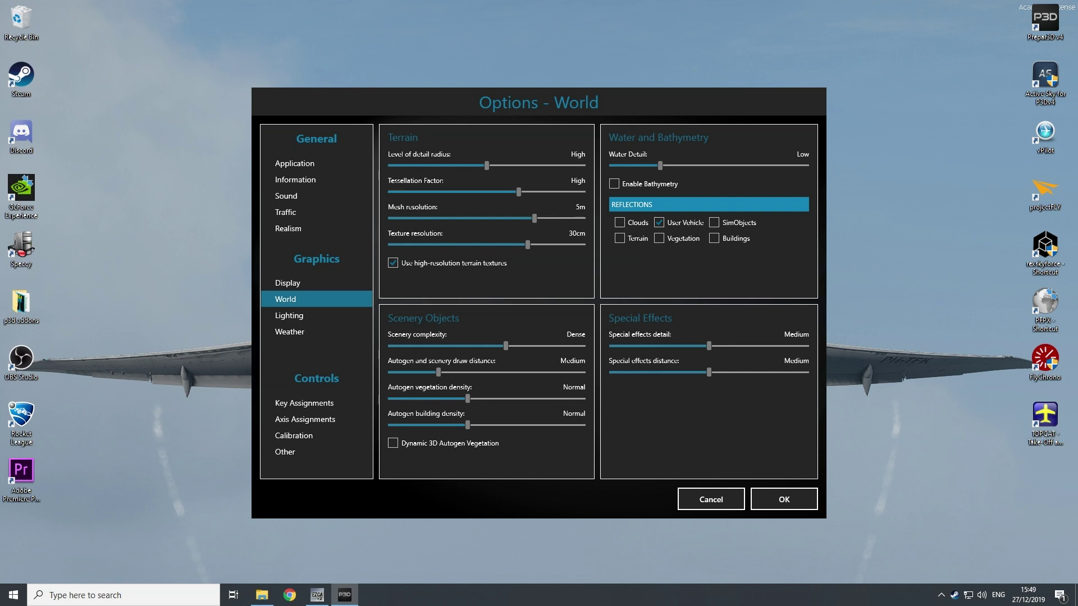
click(289, 315)
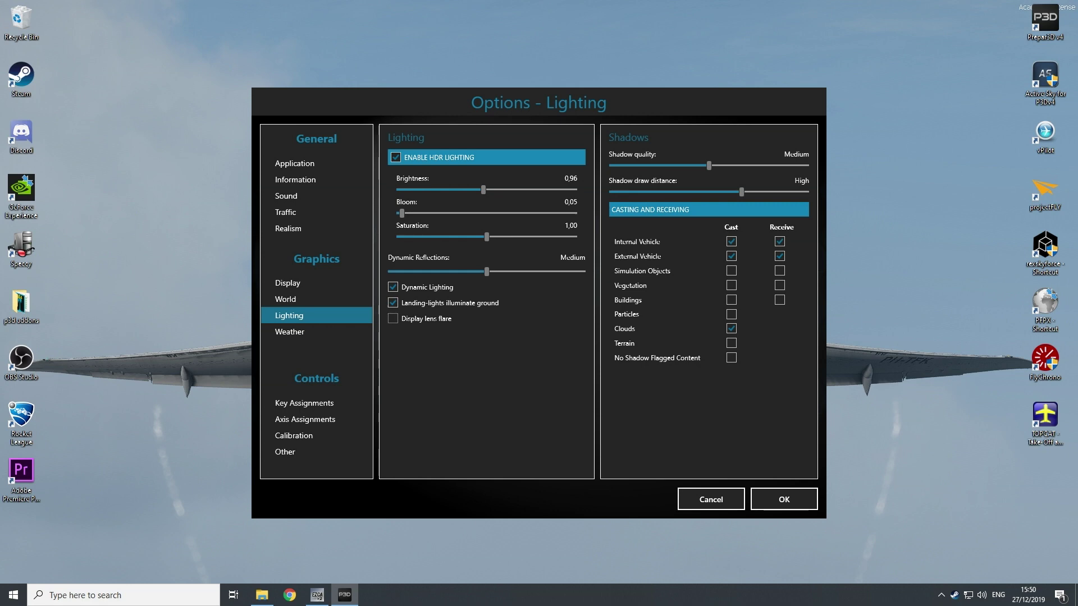
drag(461, 320, 434, 320)
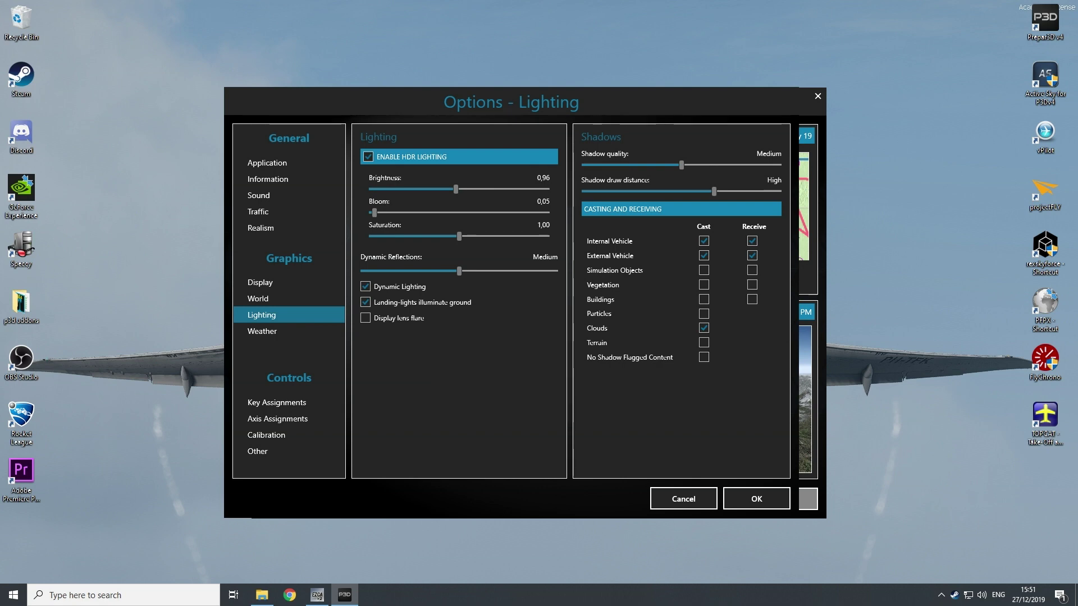
click(262, 331)
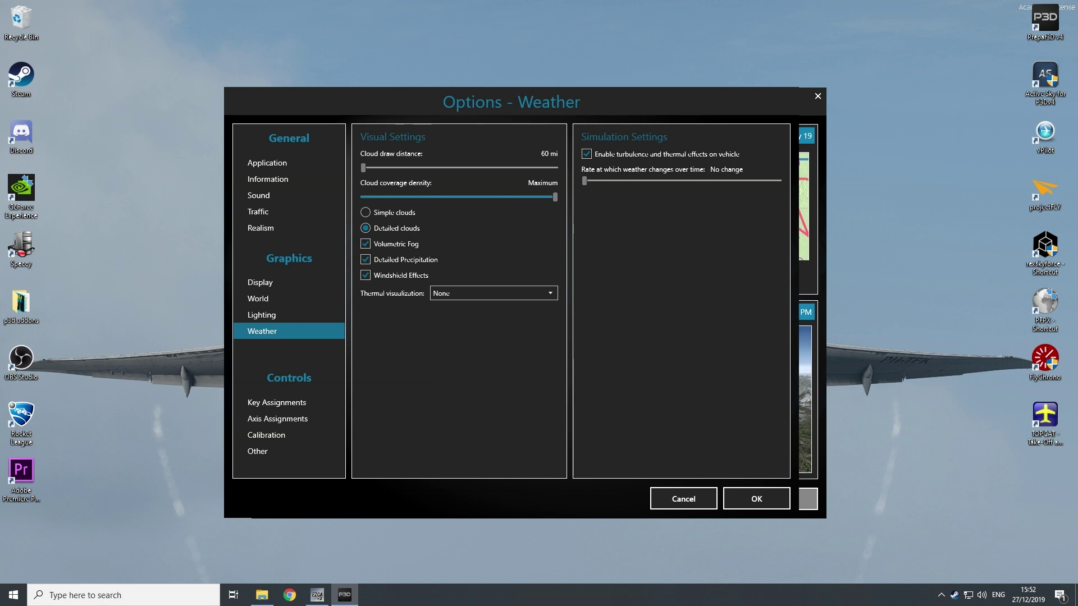
click(684, 499)
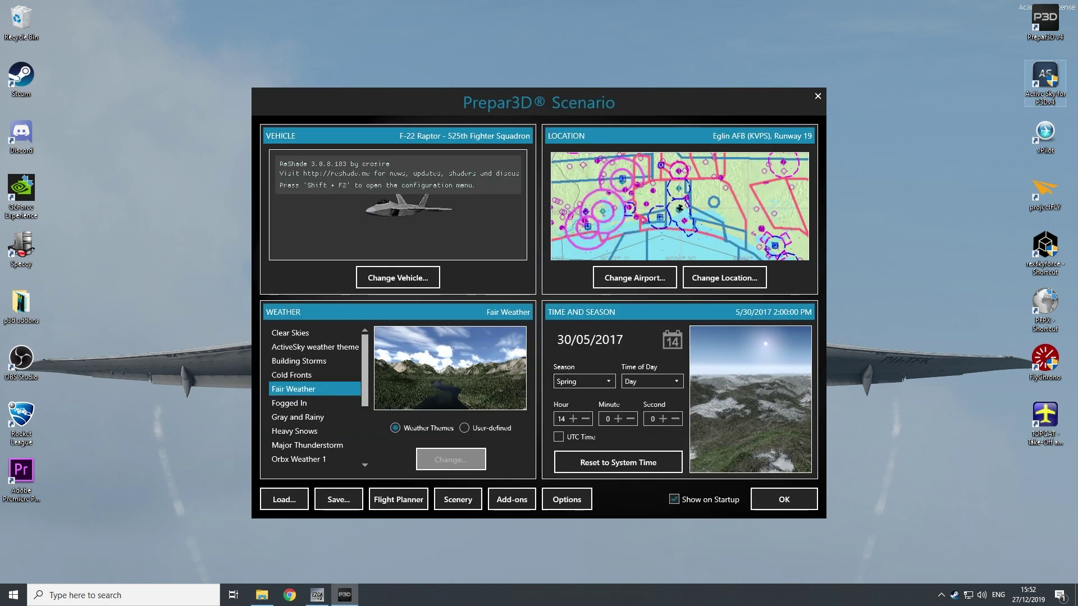
- Exit Prepar3D and launch Active Sky for P3Dv4 as administrator
click(817, 96)
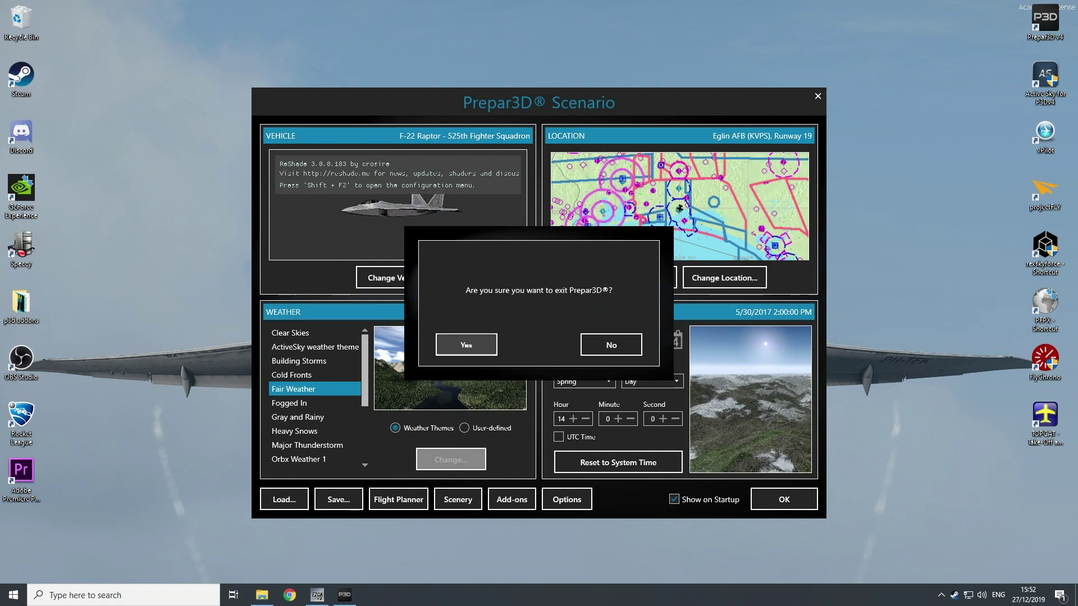
click(467, 344)
right_click(1045, 76)
click(1030, 107)
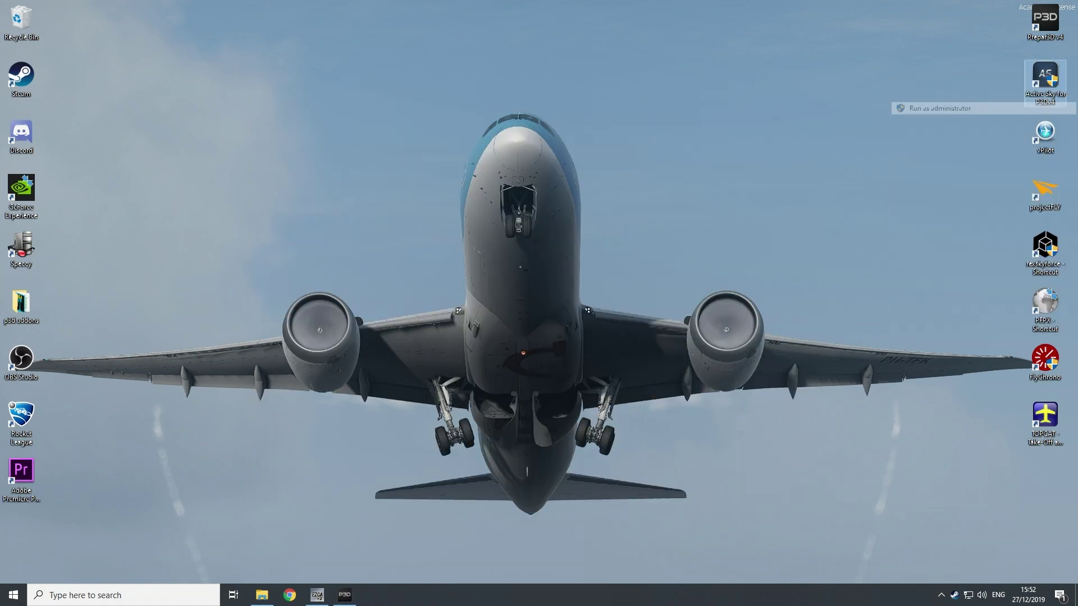
click(481, 374)
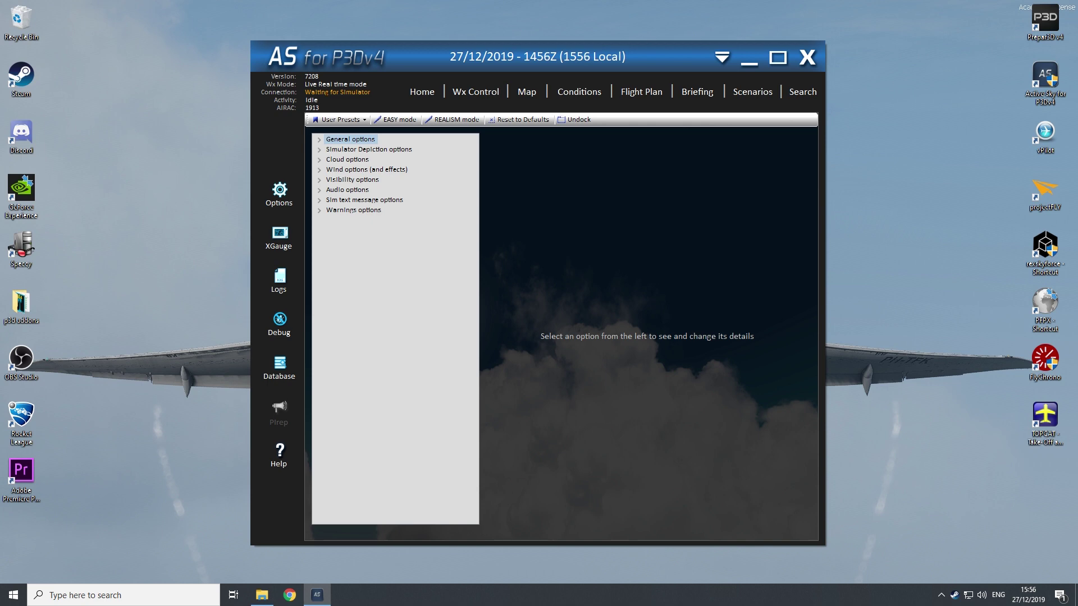
- Examine the weather download interval under General options and the entries under Simulator Depiction options
click(318, 140)
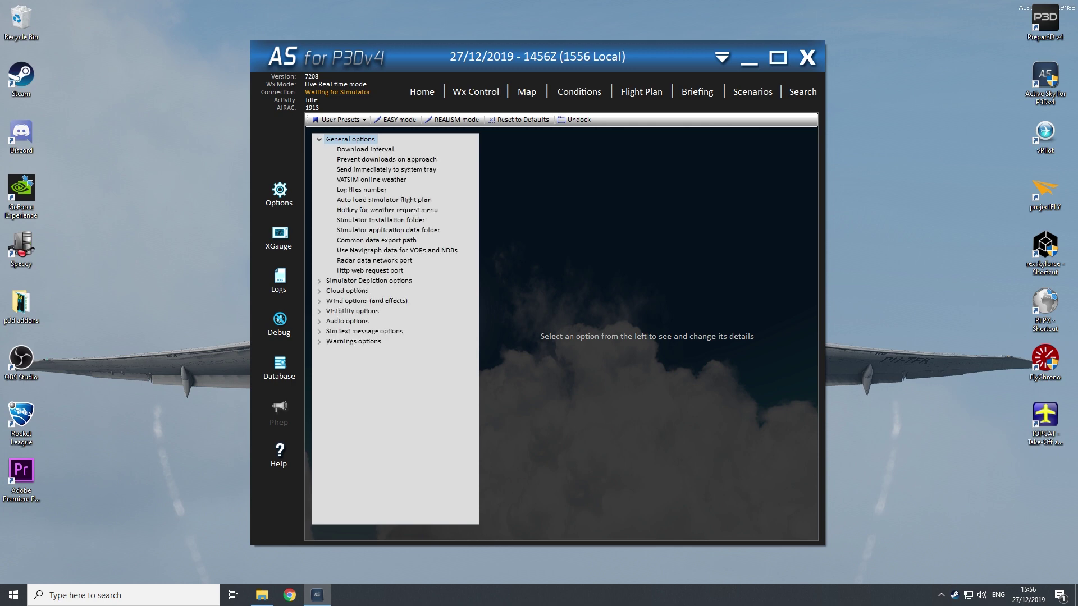
click(365, 150)
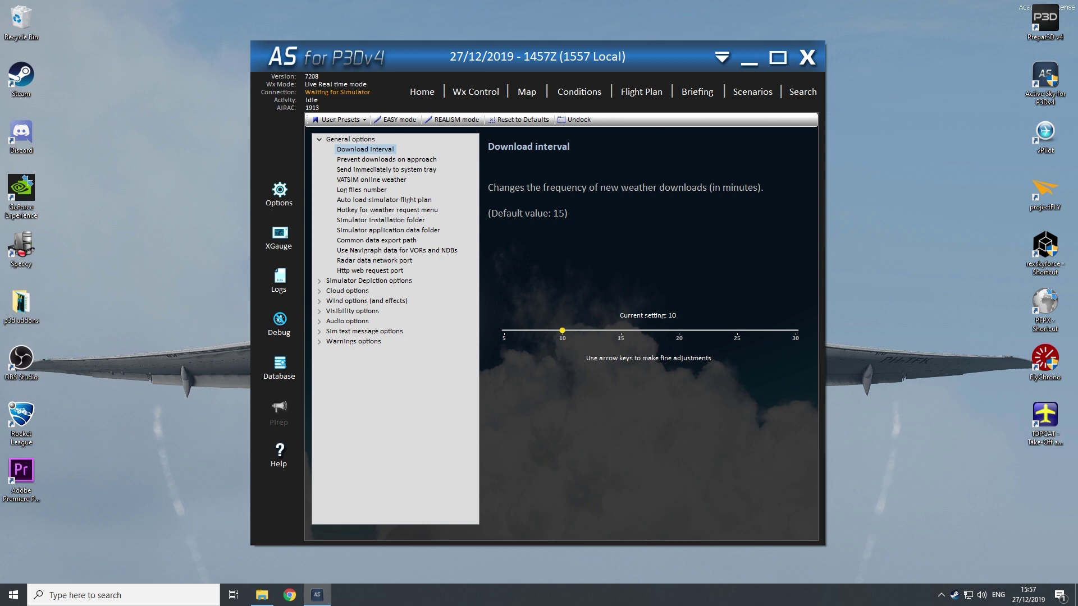
click(319, 139)
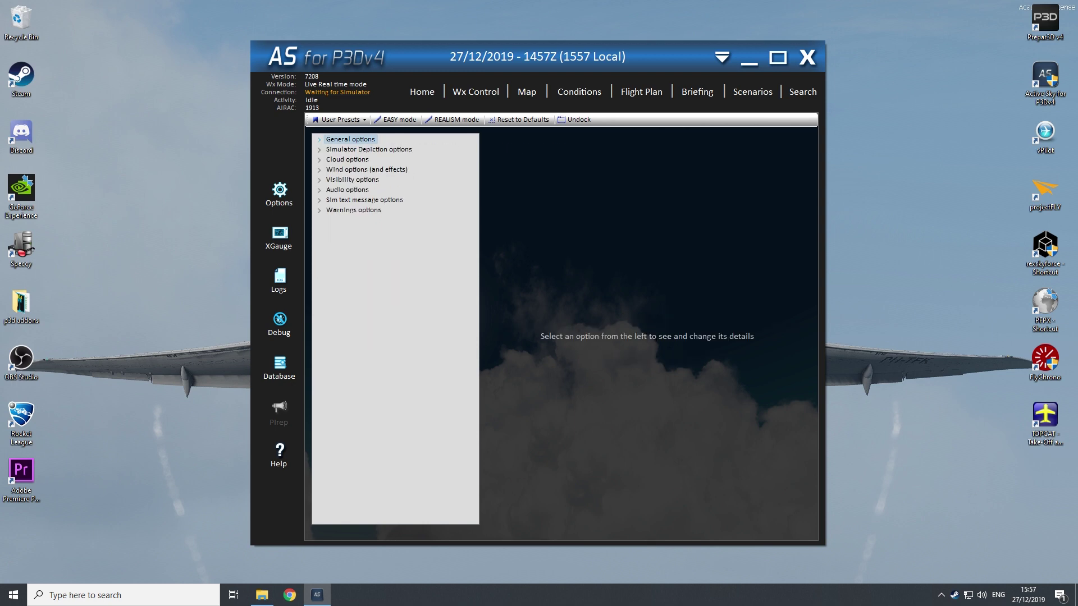
click(319, 150)
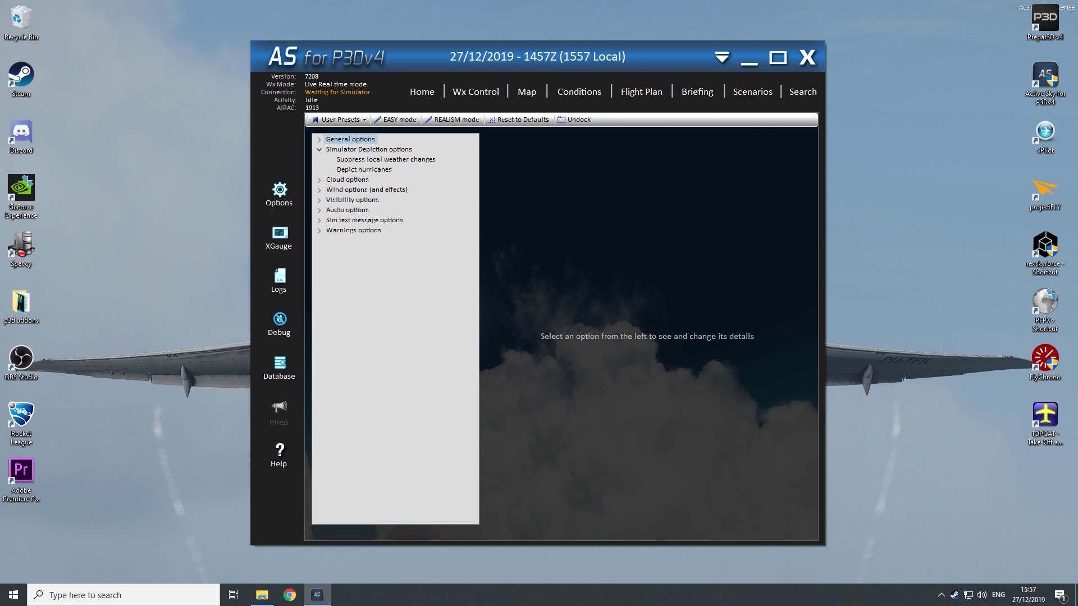
click(319, 149)
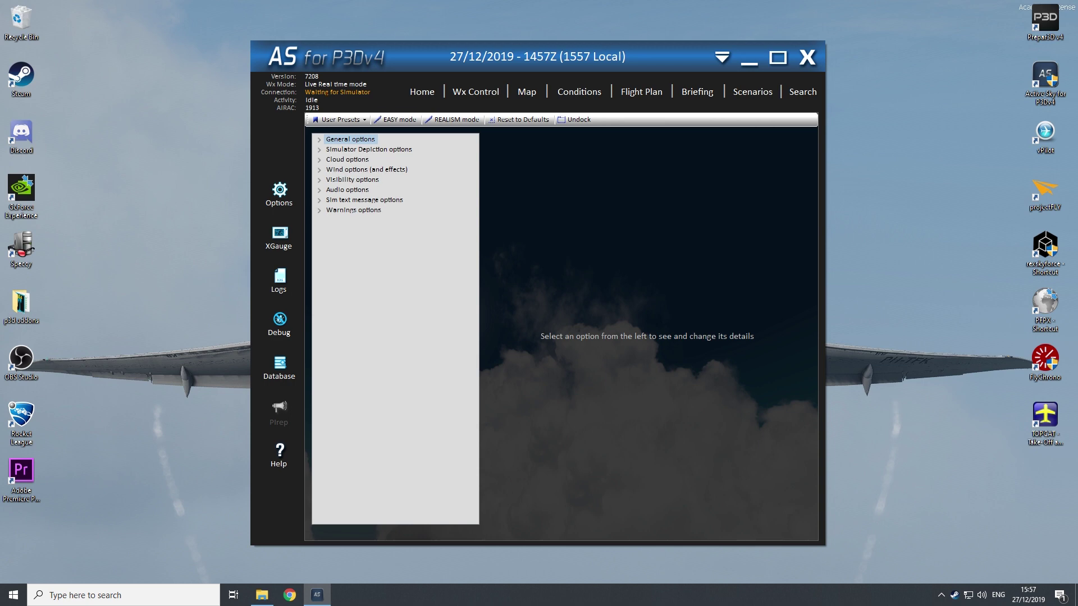
- Examine the Cloud options one by one, from maximum cloud layers through draw distances and low cloud offset to the cloud motion effect
click(319, 160)
click(372, 170)
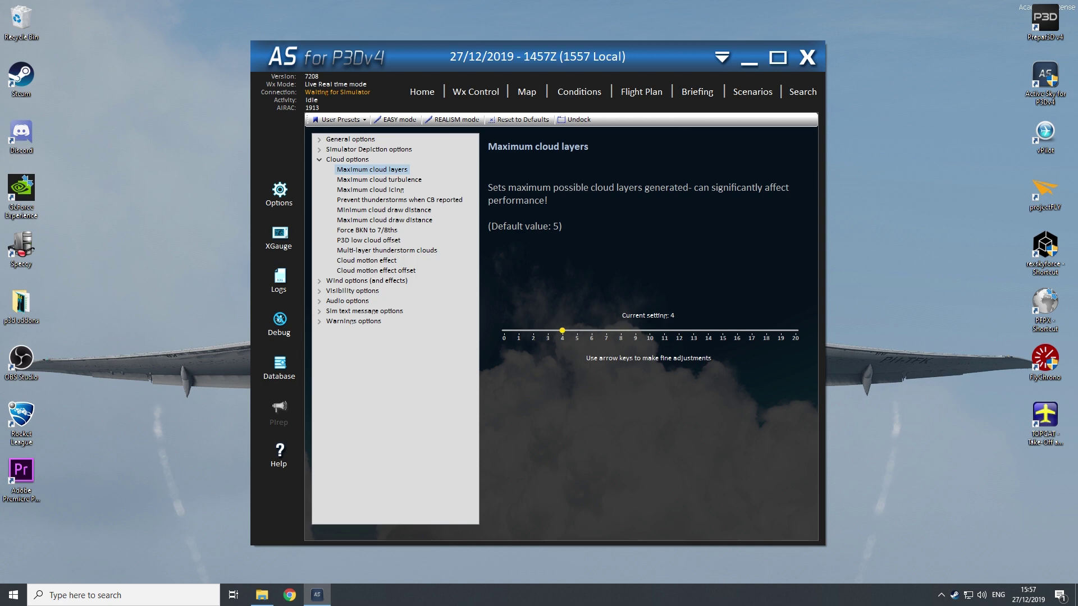
click(379, 180)
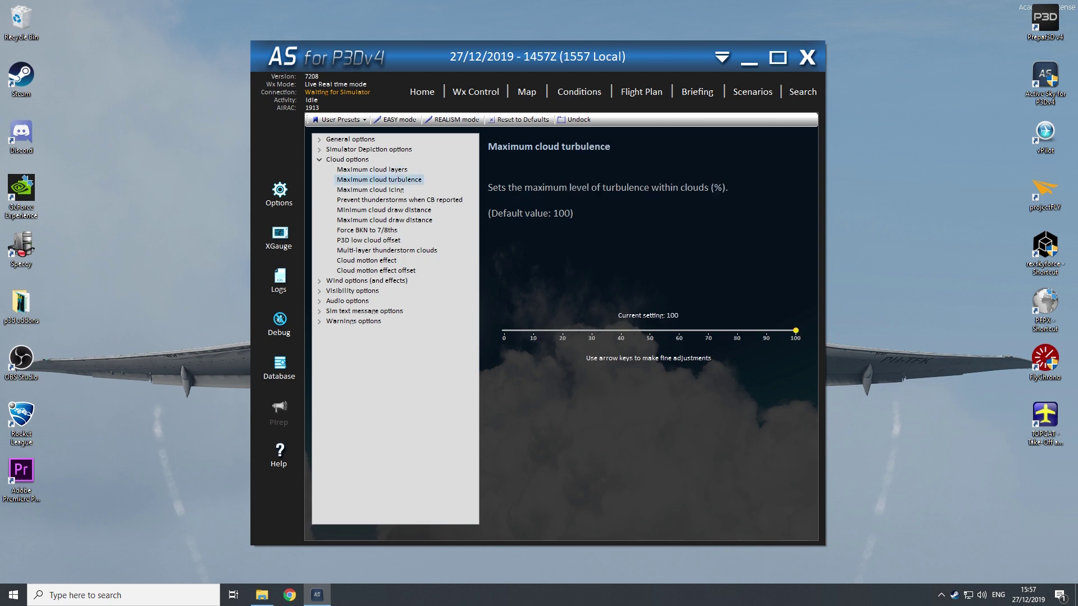
click(370, 190)
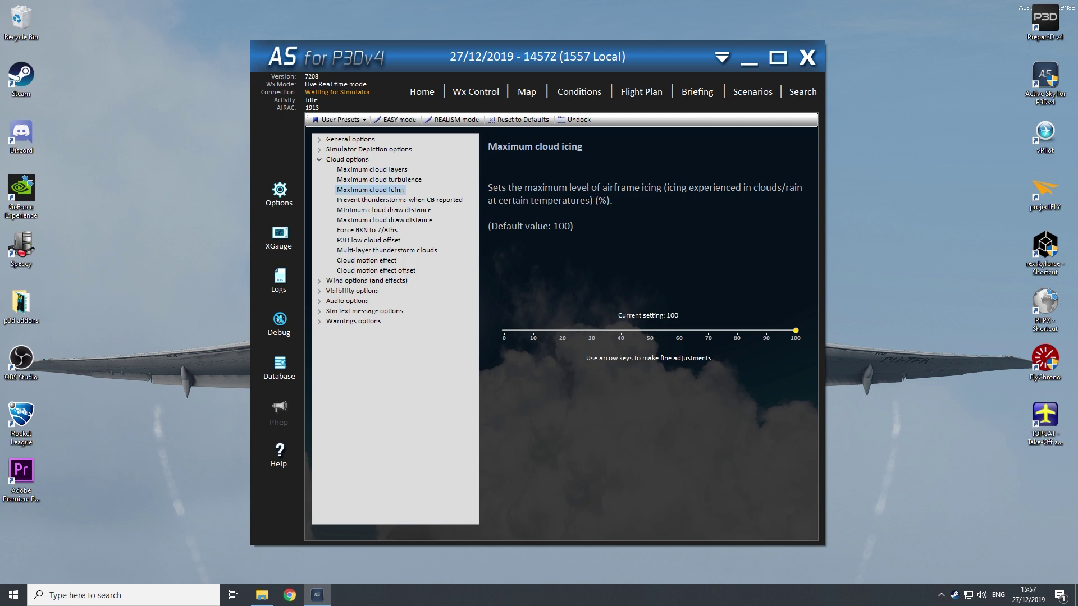
click(399, 200)
click(384, 210)
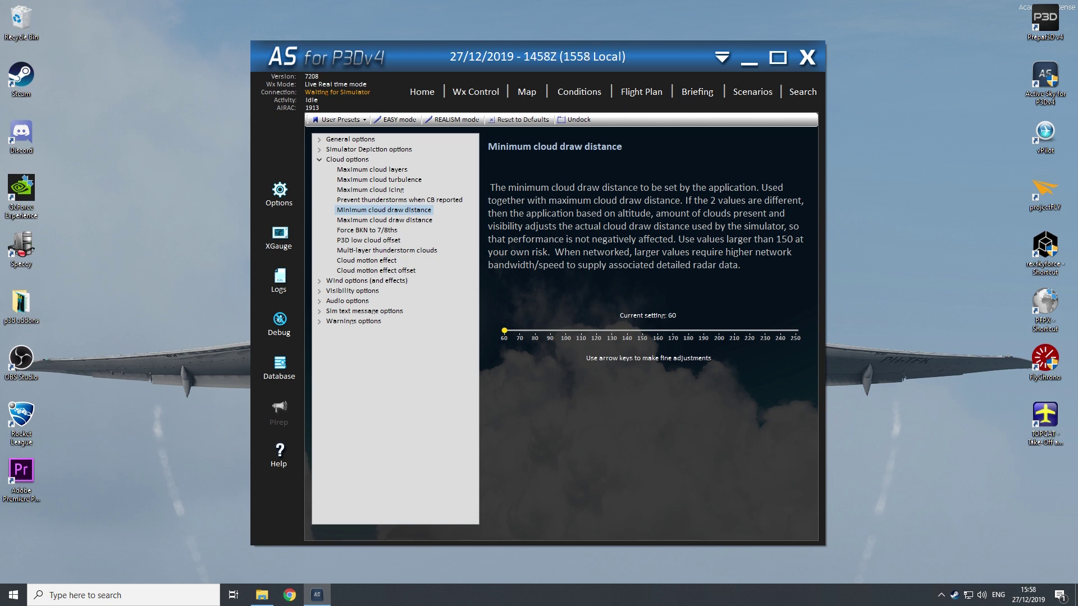
click(384, 220)
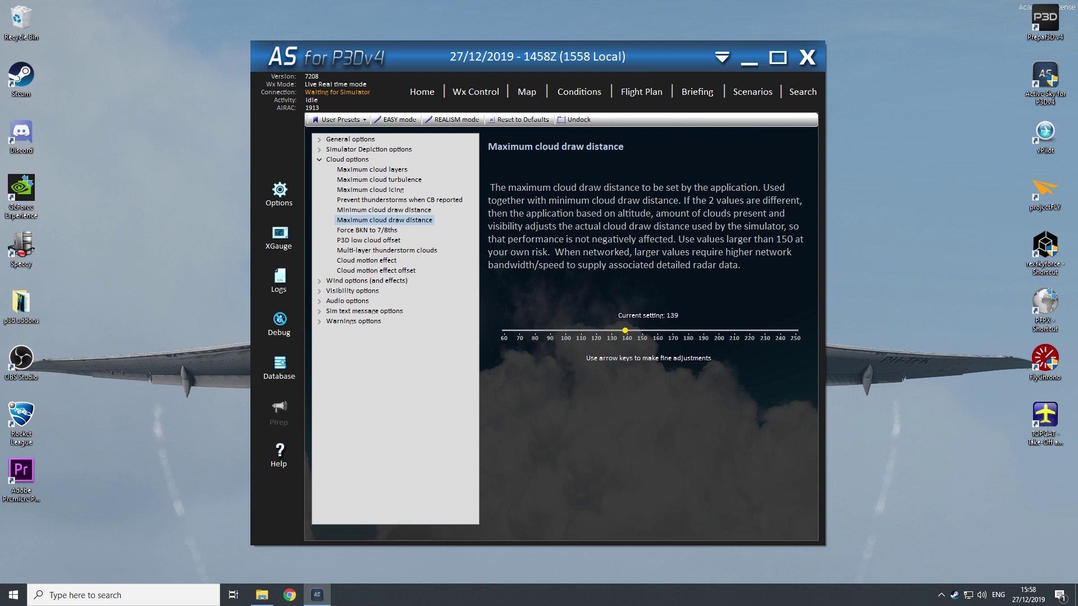
click(367, 230)
click(368, 240)
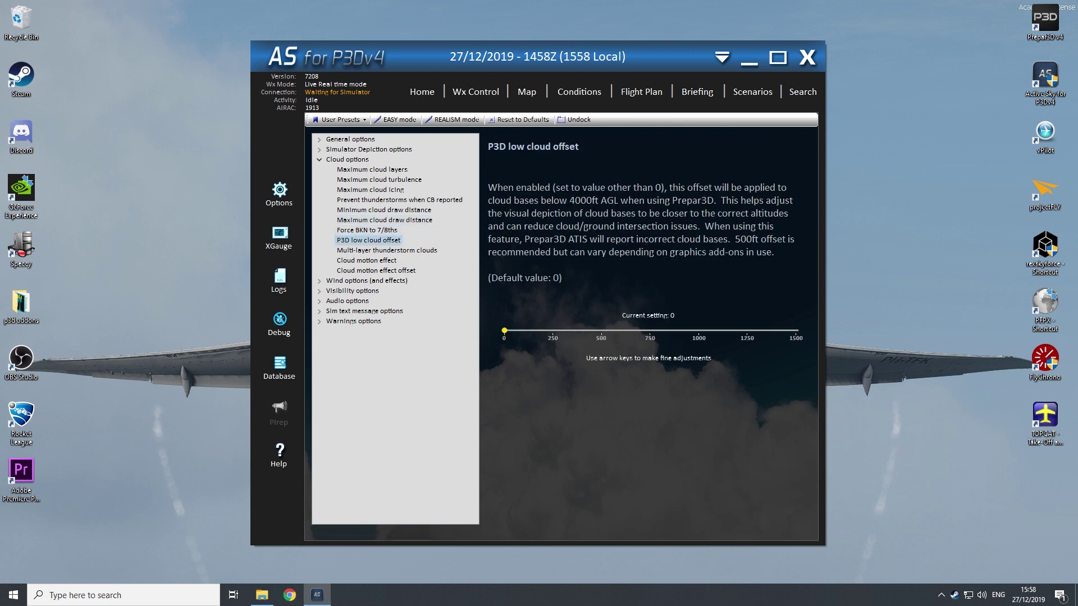
click(386, 250)
click(367, 261)
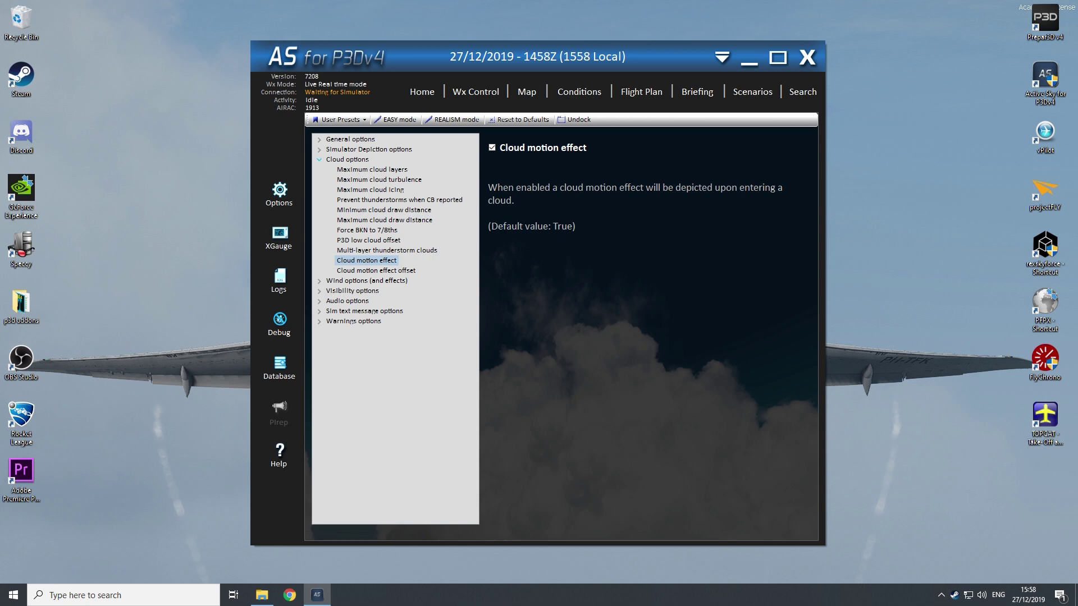
click(319, 160)
- Examine the Wind options, including maximum surface wind, wind turbulence, turbulence effect scale, wind shear, ATC wind lock and maximum downdraft rate
click(319, 170)
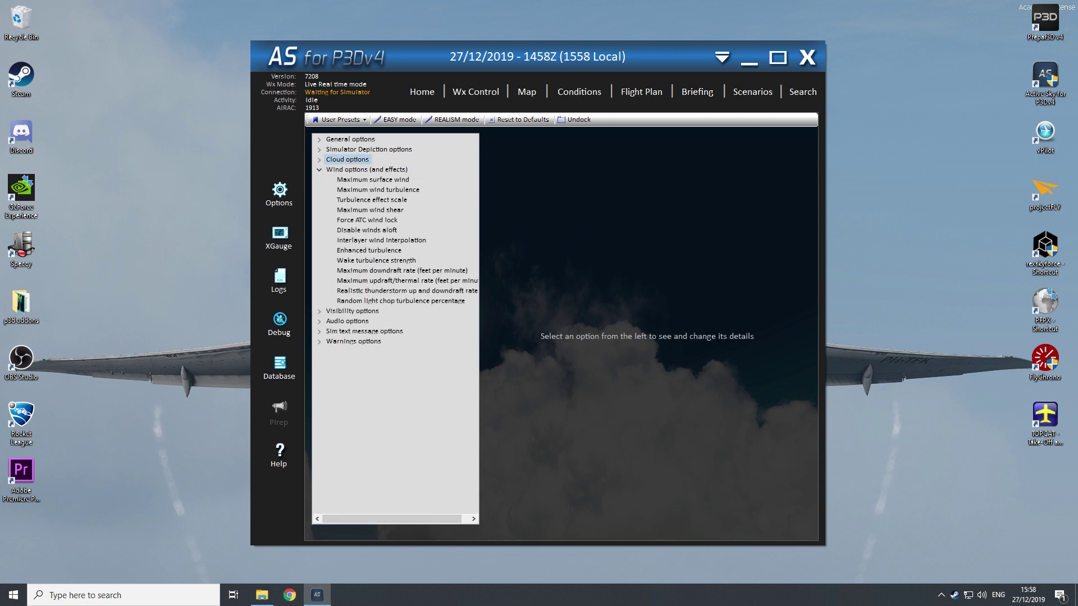
click(373, 179)
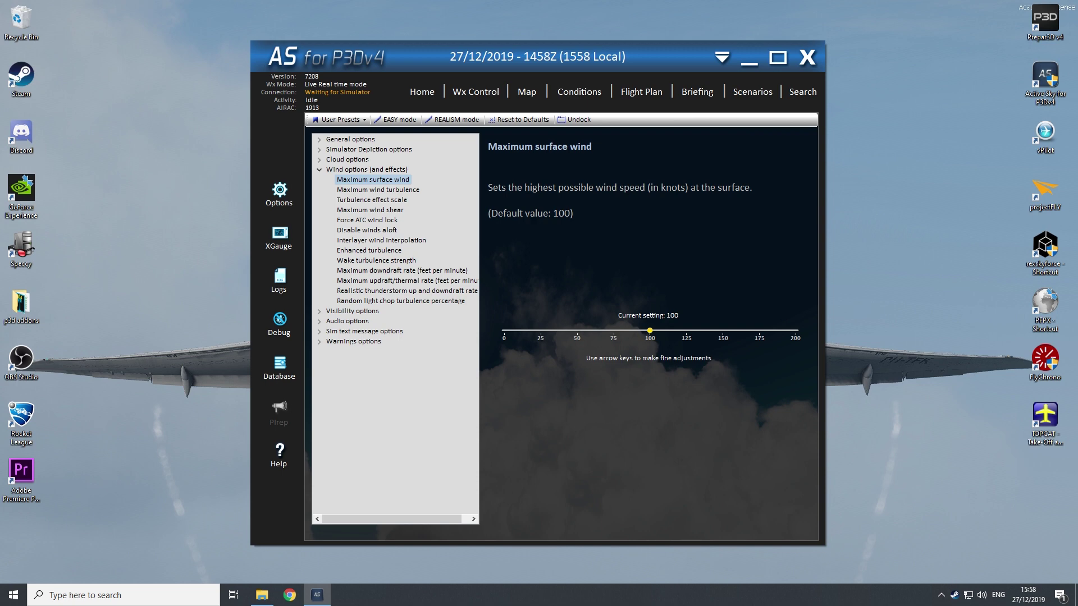
click(378, 190)
click(372, 200)
click(370, 210)
click(367, 220)
click(402, 271)
click(319, 170)
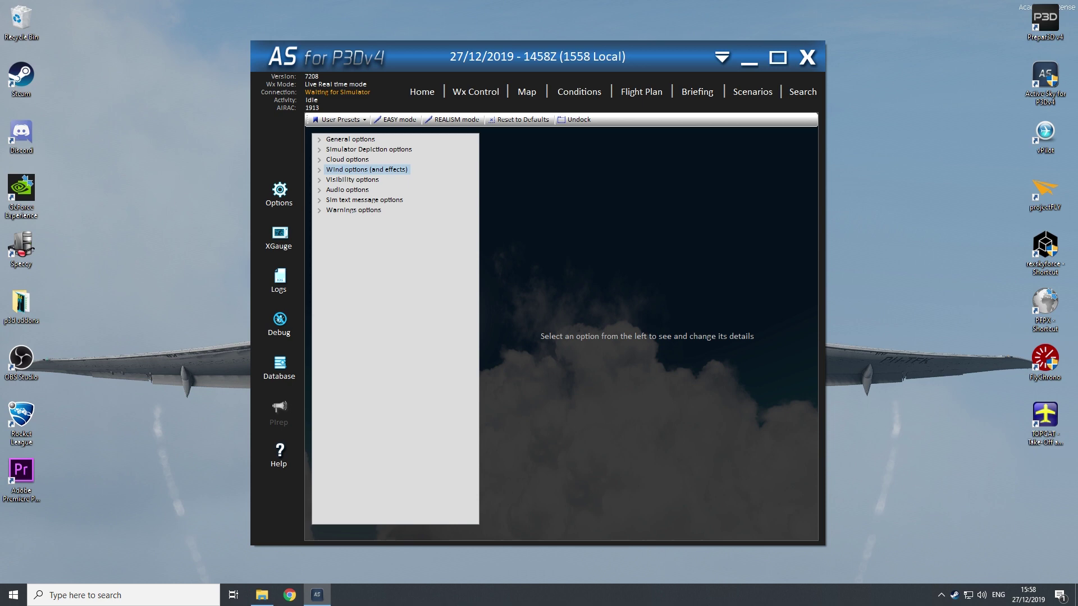
click(319, 160)
click(371, 169)
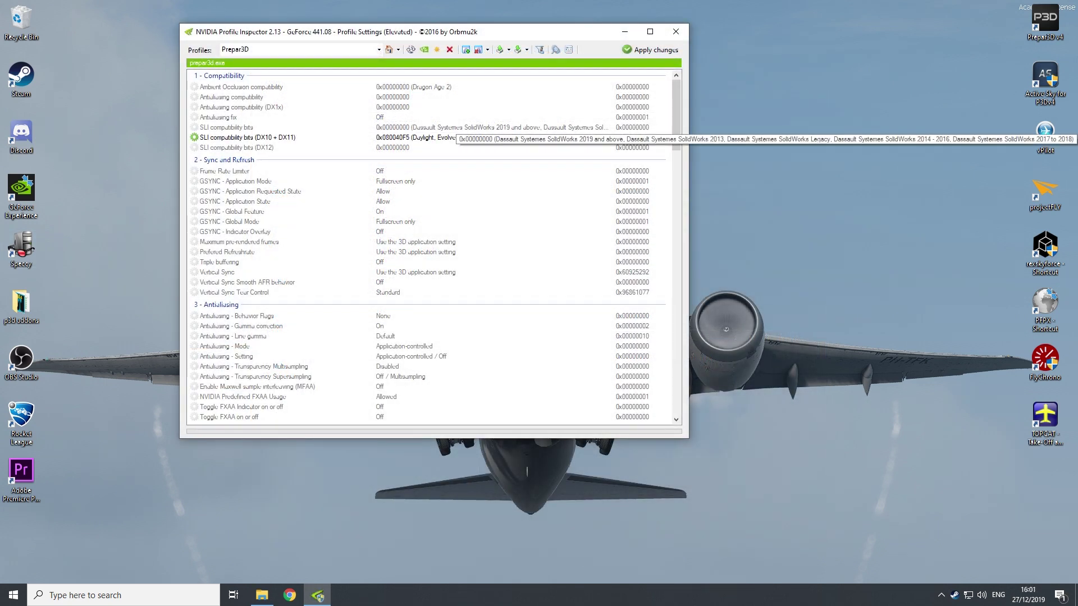
- Examine the Prepar3D profile in NVIDIA Profile Inspector down to the Common section, including the PhysX indicator, multi-display GPU acceleration and power management mode
drag(500, 33, 556, 31)
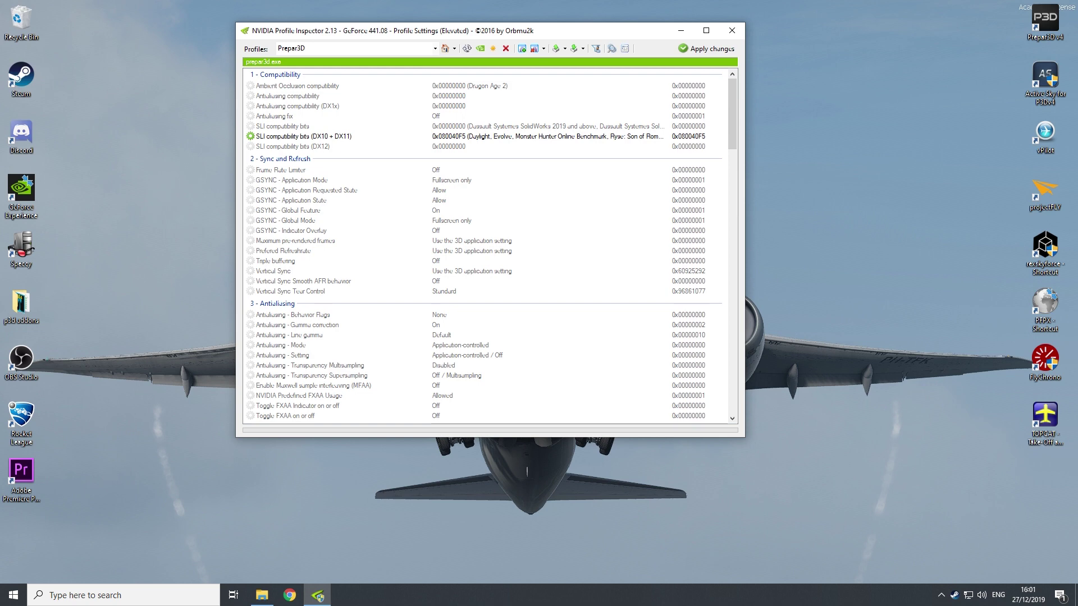
scroll(491, 246, down, 8)
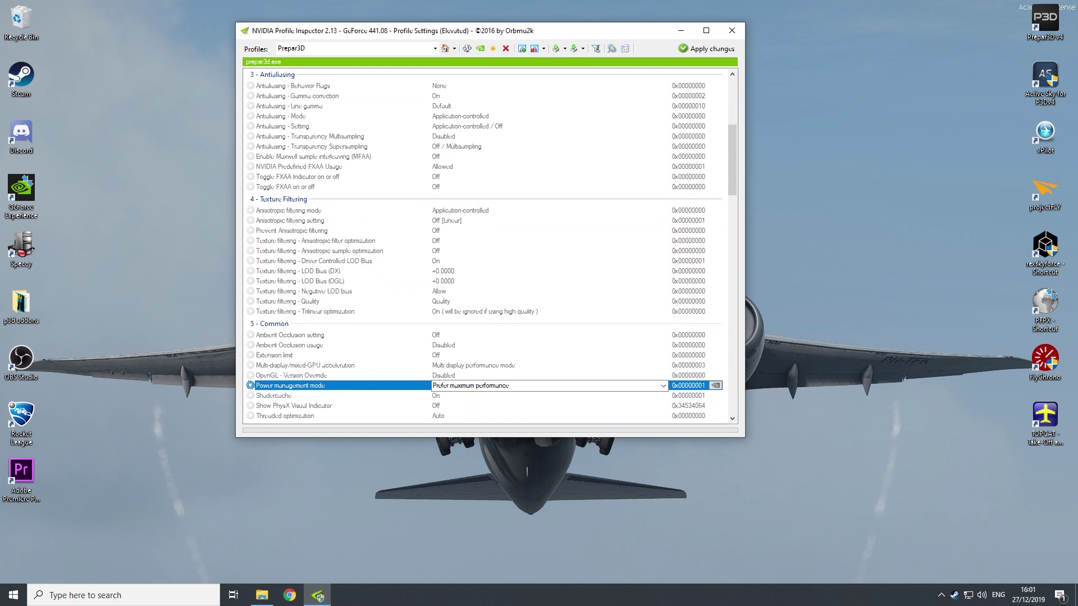
scroll(486, 246, down, 2)
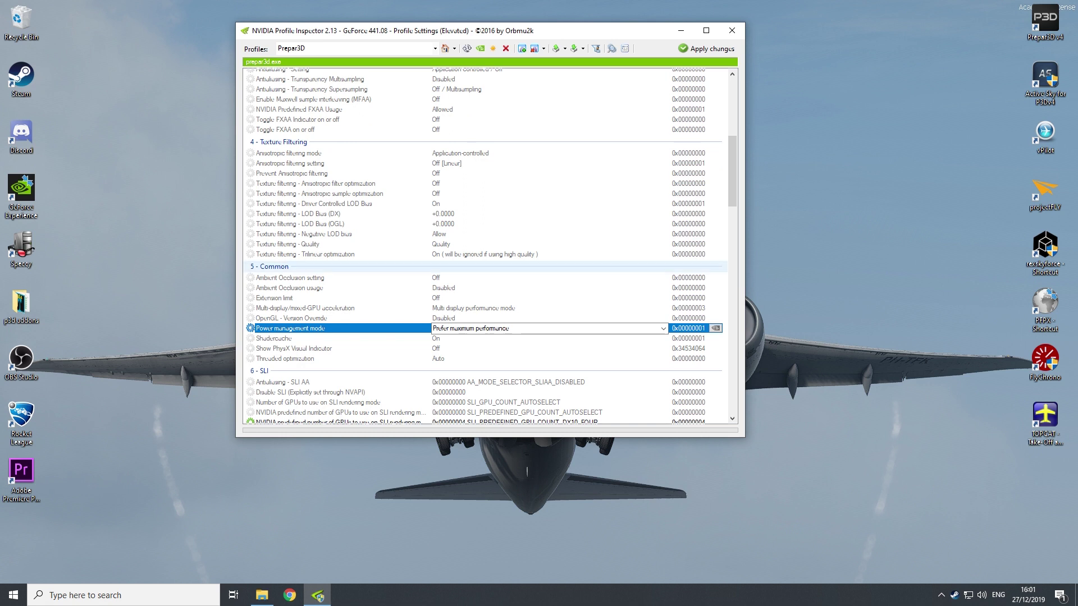
click(381, 348)
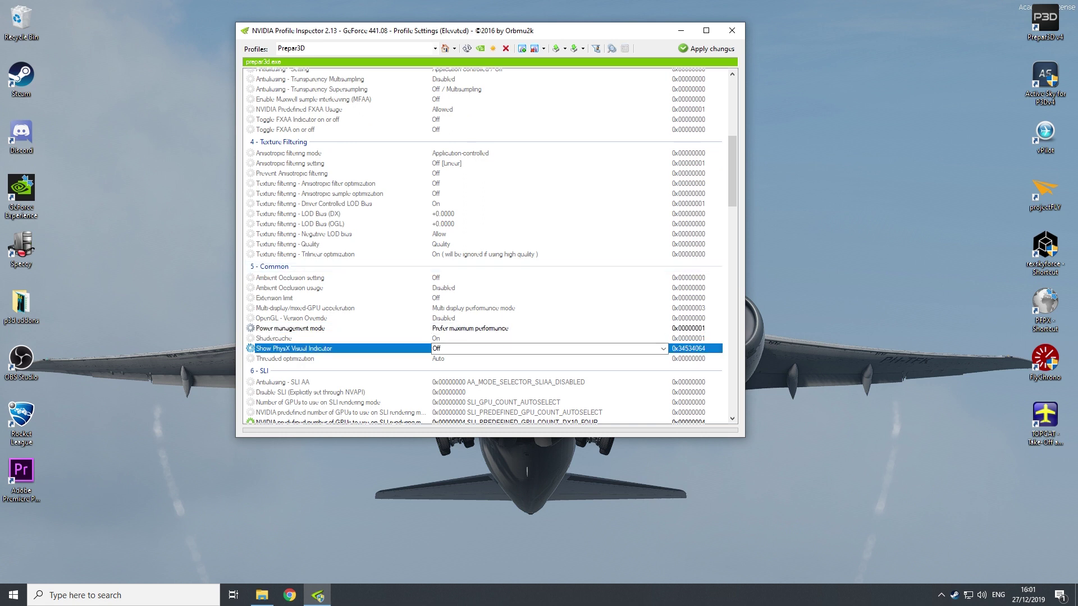
click(359, 308)
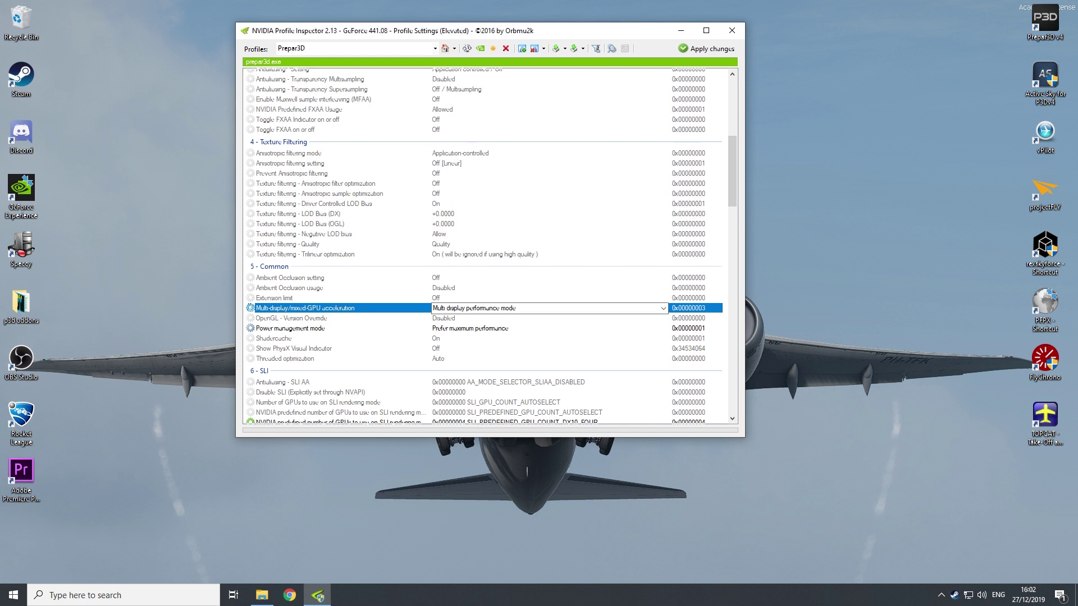
click(470, 328)
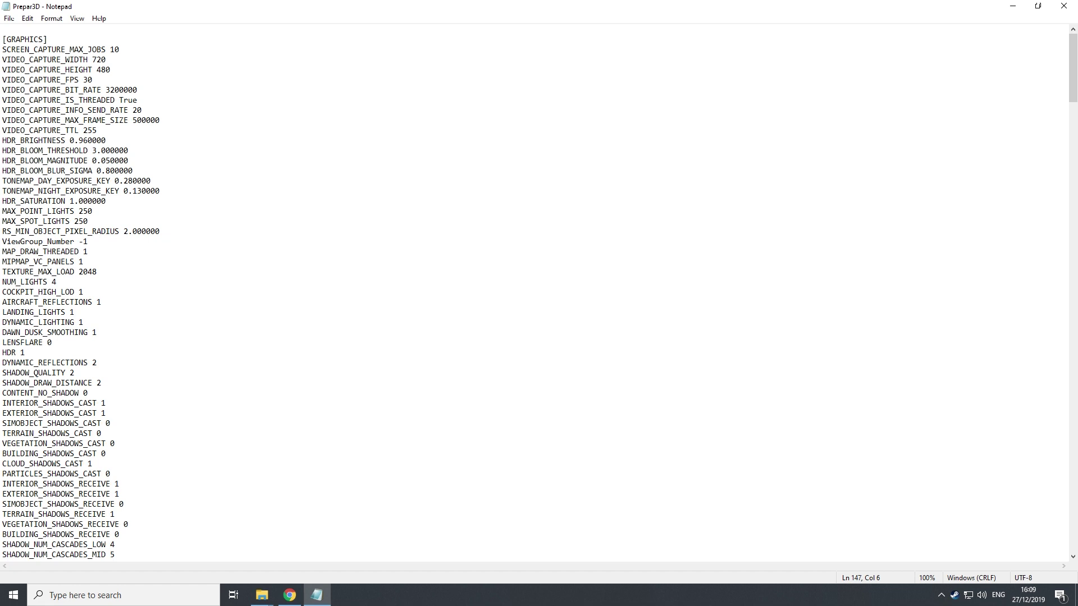
- Search the Prepar3D configuration file in Notepad for FIBER and show the matching line with its surrounding section
key(ctrl+f)
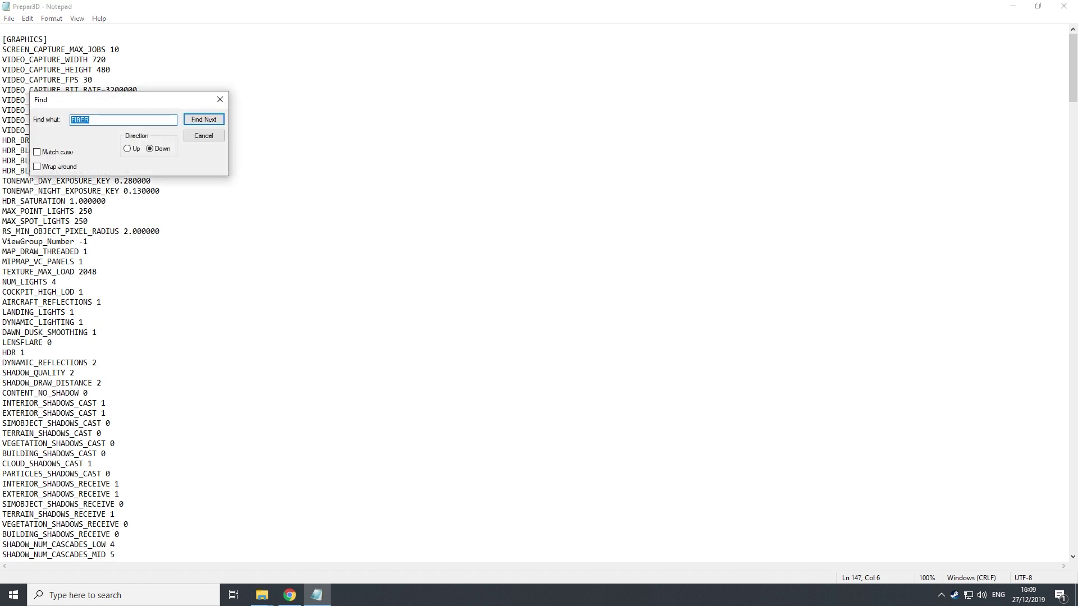
key(Return)
click(568, 339)
click(568, 340)
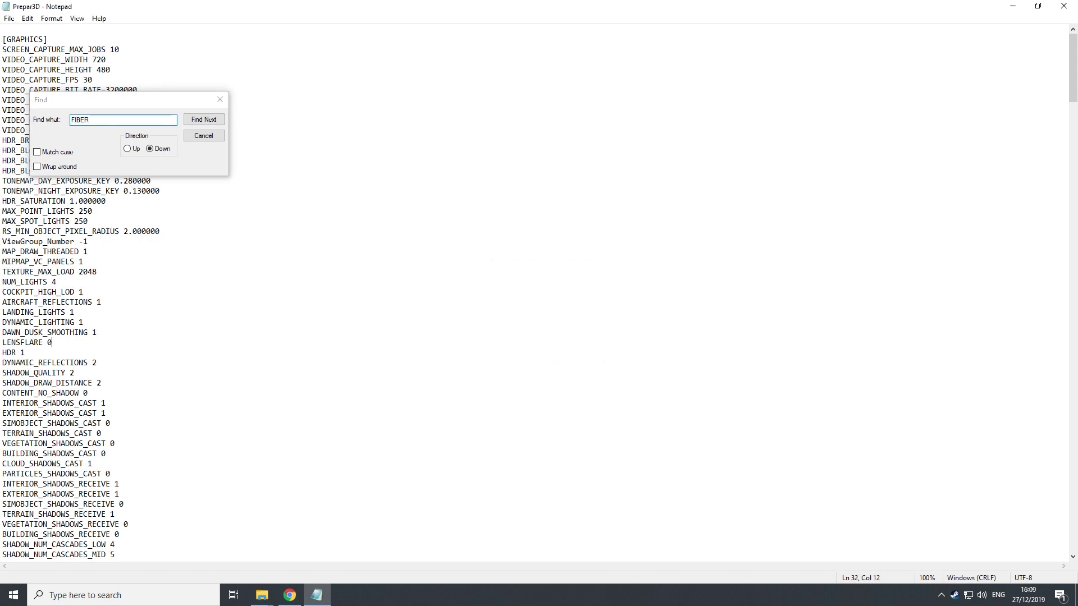
key(ctrl+f)
key(Return)
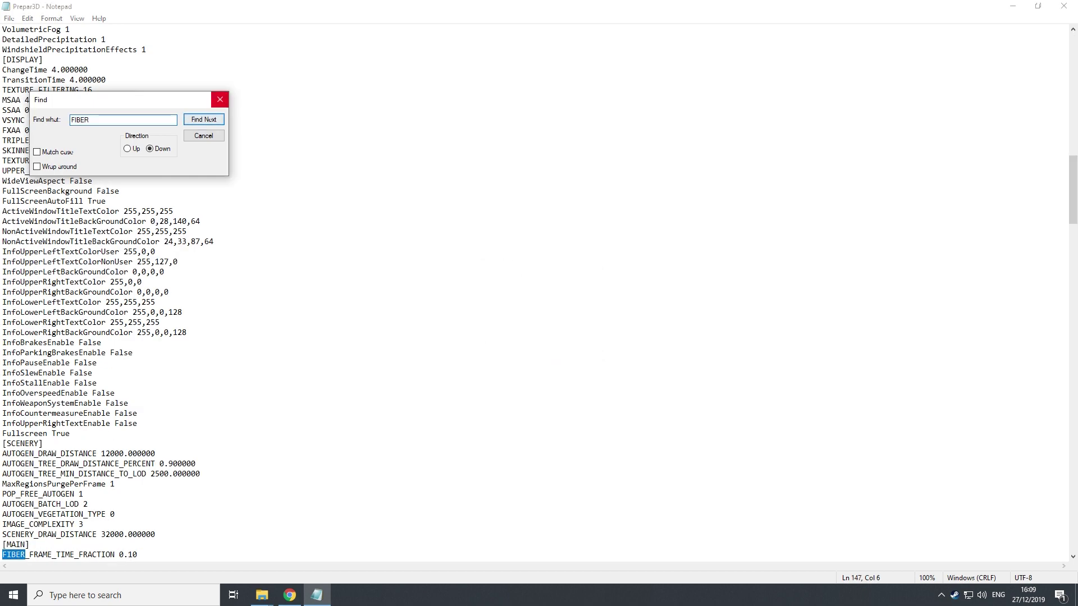
click(220, 99)
scroll(534, 292, down, 4)
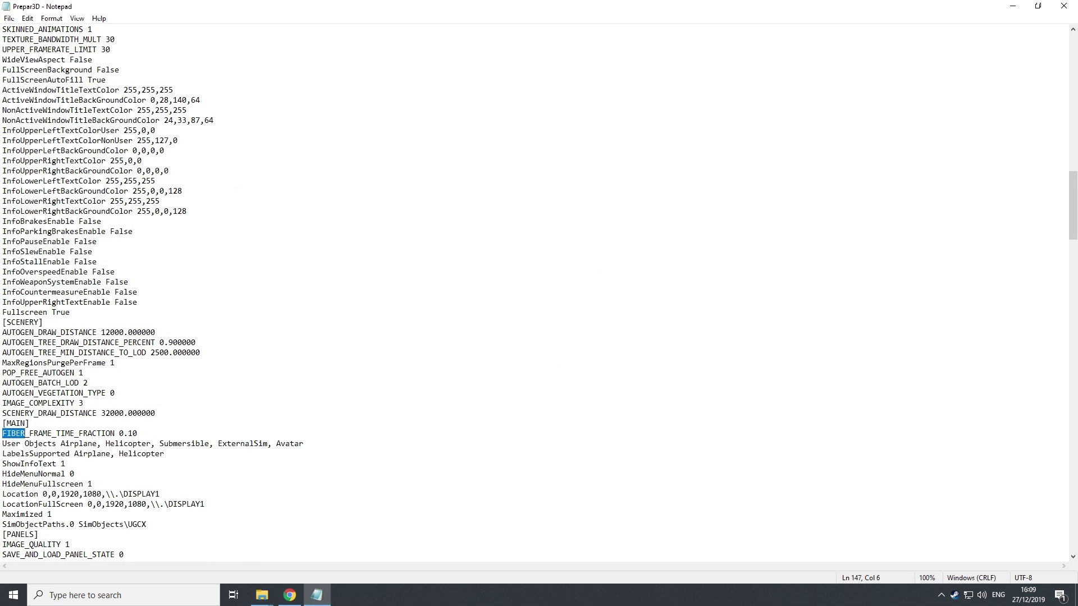
- Highlight the [MAIN] heading together with its FIBER_FRAME_TIME_FRACTION line, and also the FIBER_FRAME_TIME_FRACTION line alone
drag(138, 434, 2, 424)
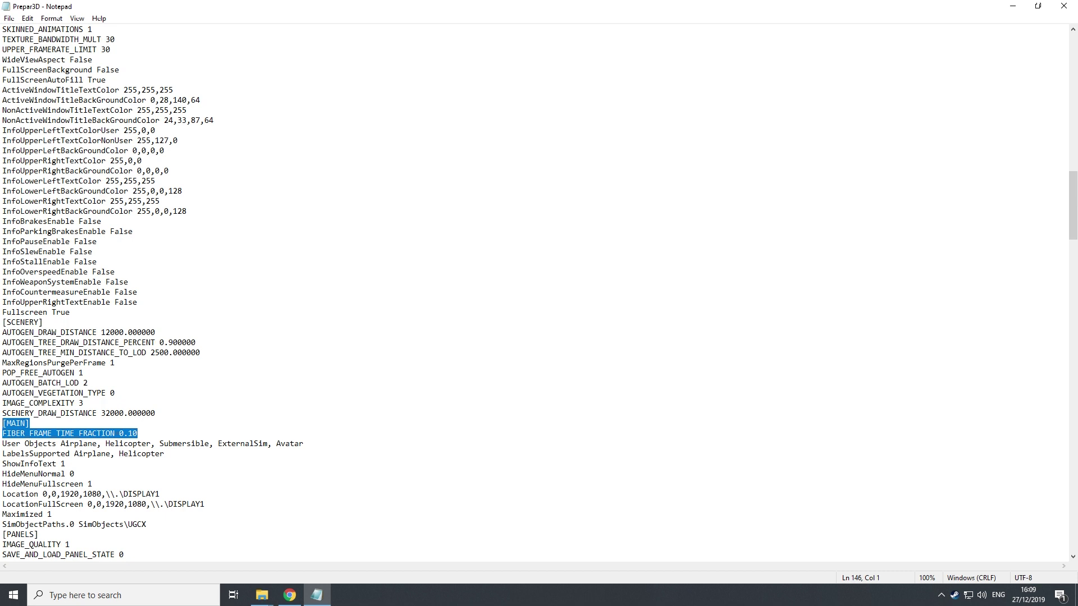
click(116, 393)
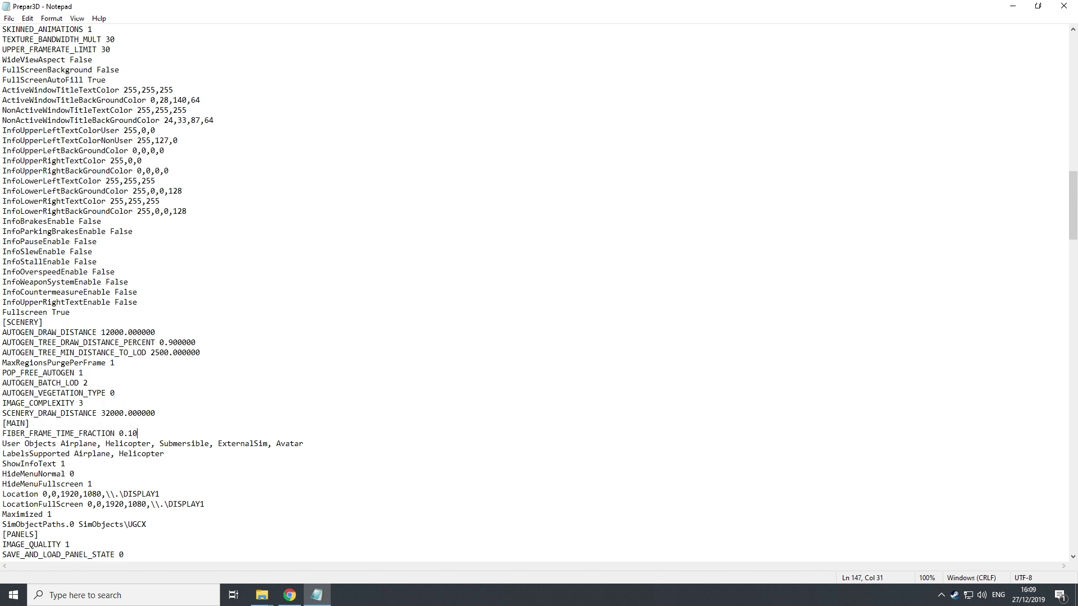
drag(138, 433, 2, 433)
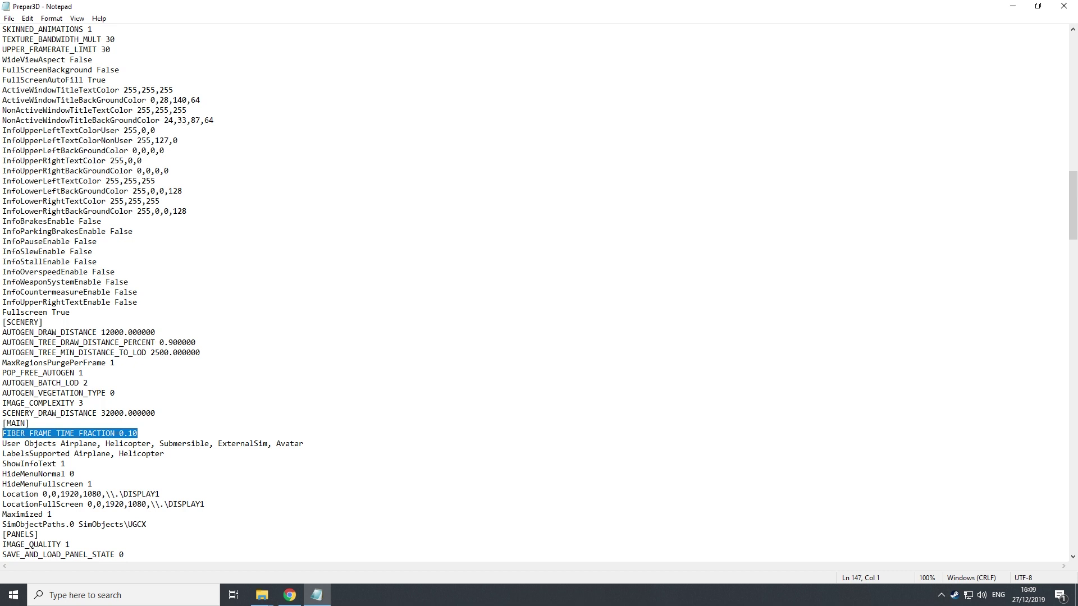
- Point out the FIBER_FRAME_TIME_FRACTION value and the [MAIN] heading above it by selecting each of them
click(138, 434)
key(shift+Left)
key(shift+Left)
key(shift+Left)
key(shift+Left)
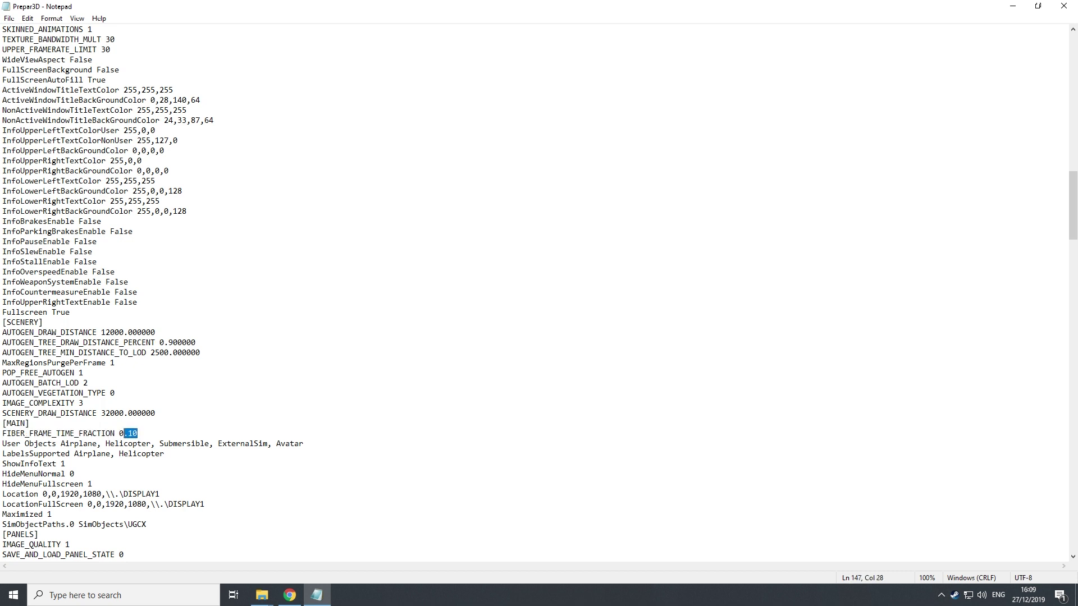
click(29, 423)
key(shift+Left)
key(shift+Left)
key(shift+Left)
key(shift+Left)
- Repeatedly highlight the number at the end of the FIBER_FRAME_TIME_FRACTION line to examine that value
click(138, 433)
drag(138, 433, 115, 433)
click(138, 433)
key(shift+Left)
key(shift+Left)
key(shift+Left)
drag(124, 430, 119, 431)
click(133, 434)
key(shift+Left)
key(shift+Left)
key(shift+Left)
key(shift+Left)
key(shift+Left)
key(shift+Left)
- Highlight the [MAIN] heading with the entry beneath it, clear the selection, and select the full FIBER_FRAME_TIME_FRACTION line
click(139, 433)
click(43, 433)
mouse_move(3, 424)
mouse_down()
mouse_move(138, 434)
mouse_move(3, 433)
mouse_move(2, 424)
mouse_up()
click(162, 494)
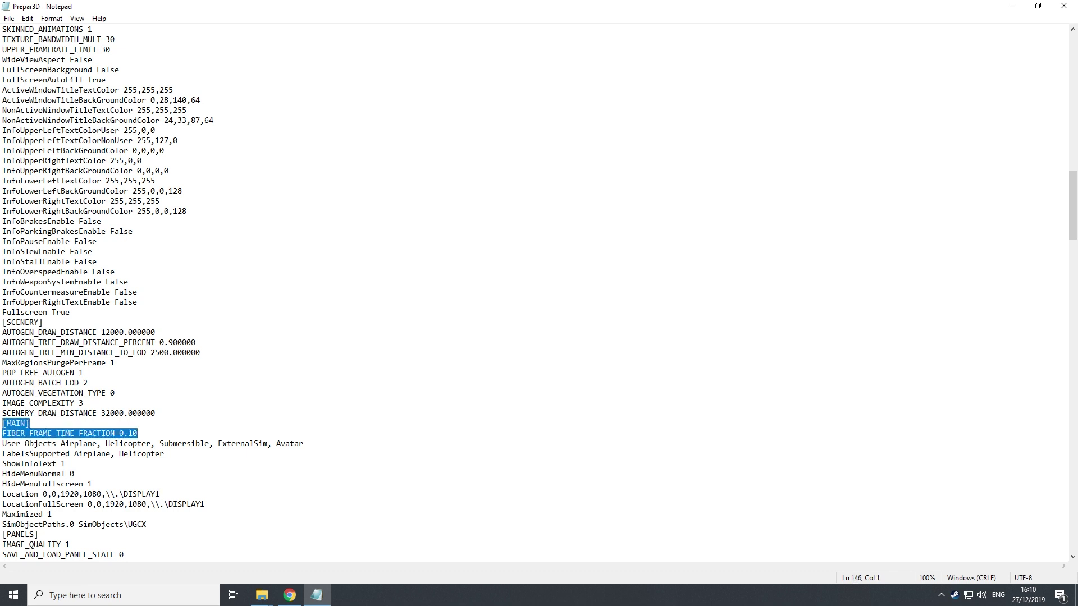
click(52, 514)
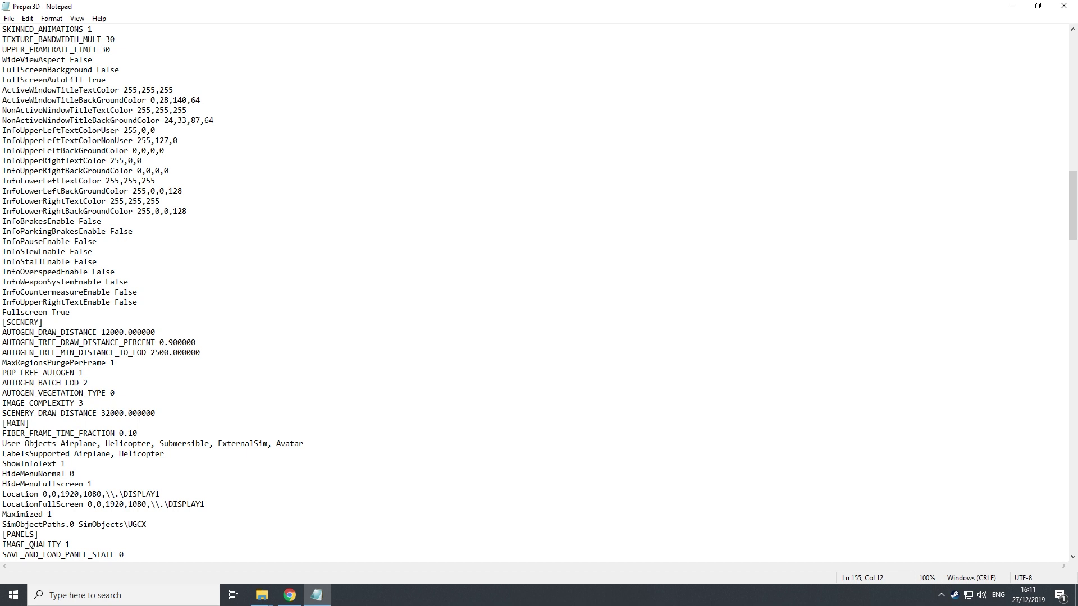
drag(138, 434, 2, 433)
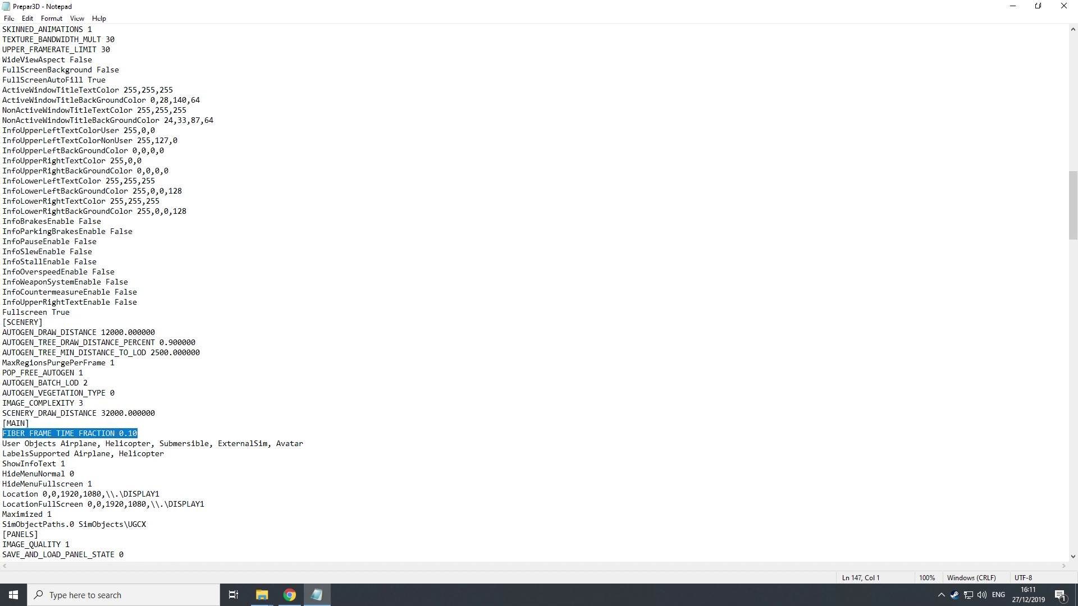